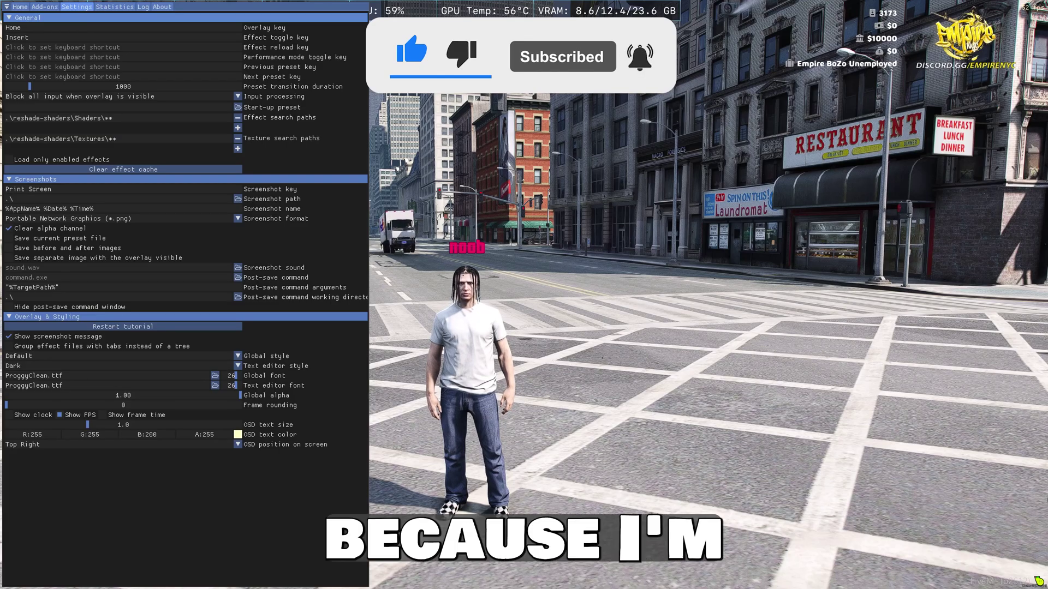
pyautogui.press('Home')
pyautogui.press('Home')
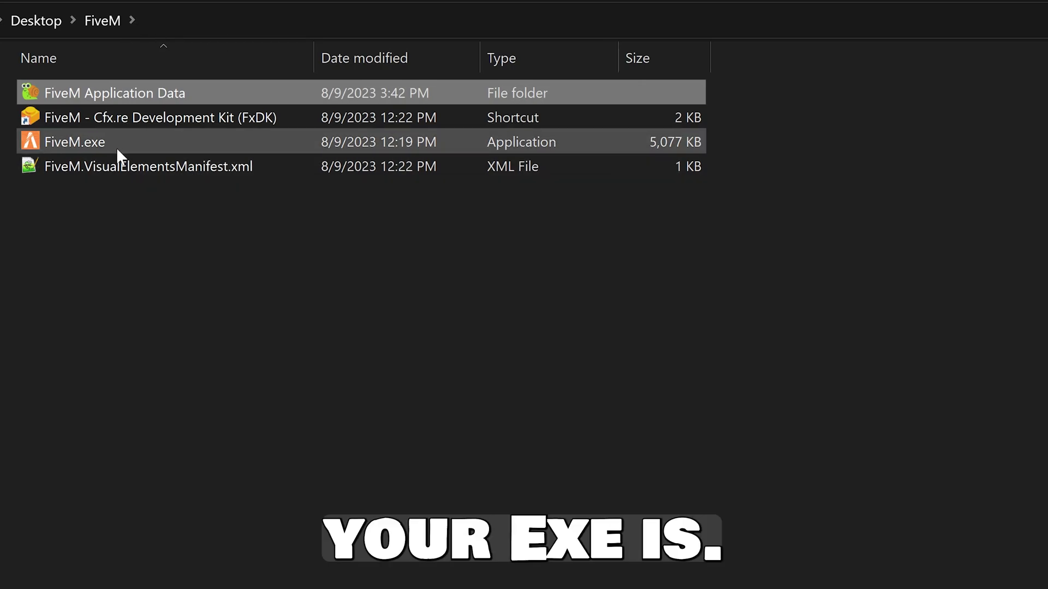
# Step: Open the FiveM Application Data folder and check the contents of its mods folder
pyautogui.click(72, 142)
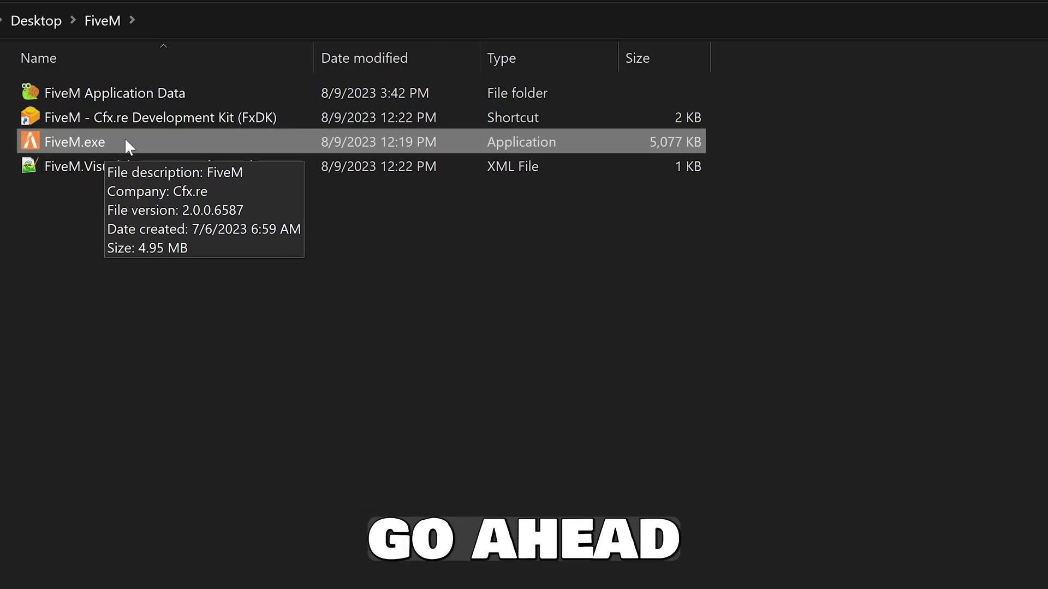
pyautogui.doubleClick(80, 92)
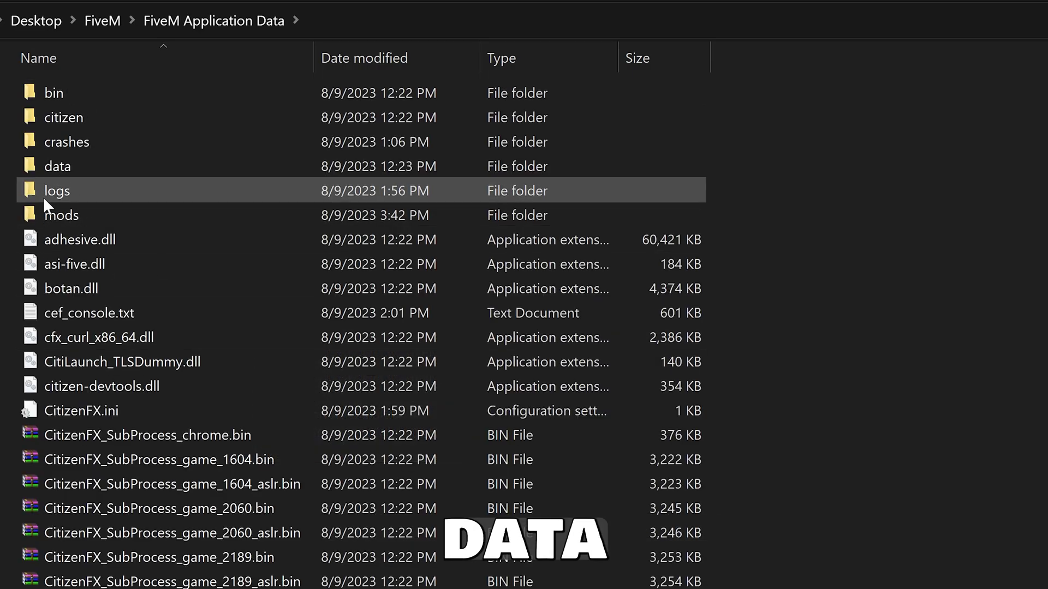
pyautogui.doubleClick(54, 216)
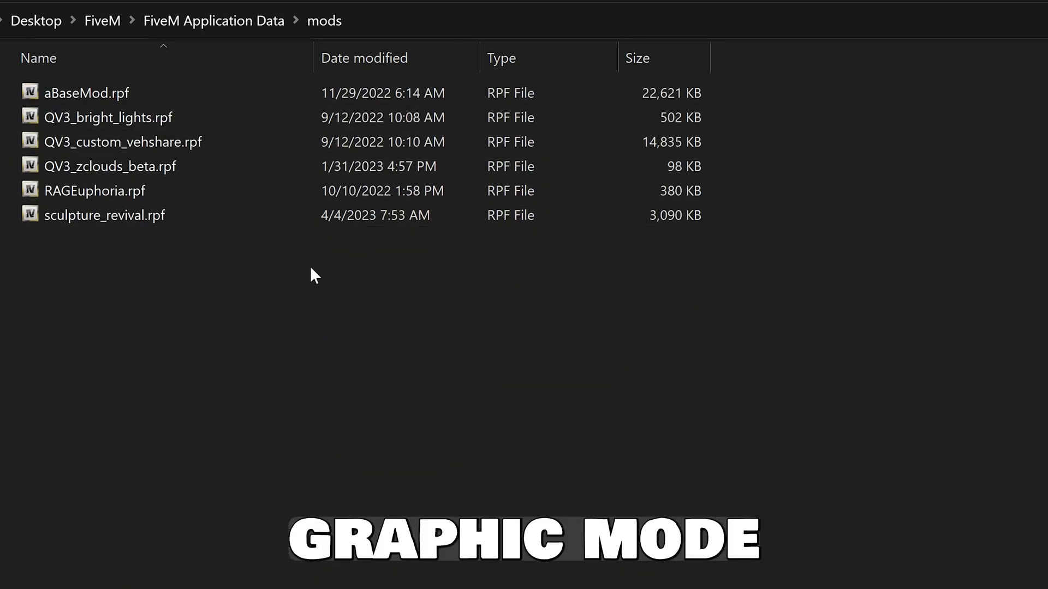
pyautogui.hotkey('alt', 'Left')
# Step: Create a folder named plugins inside FiveM Application Data and open it
pyautogui.rightClick(836, 443)
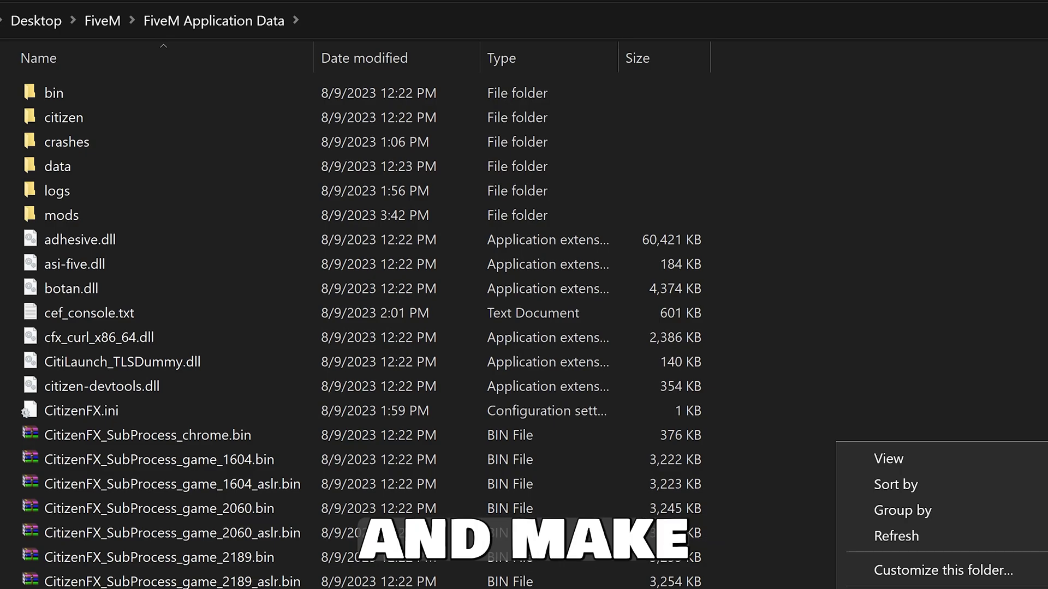
pyautogui.hotkey('ctrl', 'shift', 'n')
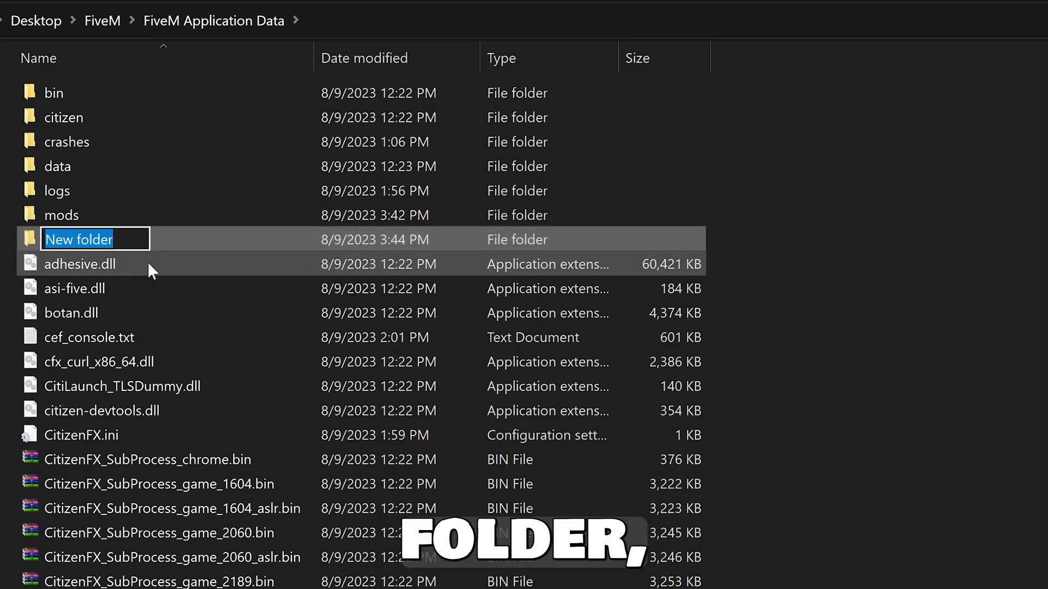
pyautogui.write('plugins')
pyautogui.press('Return')
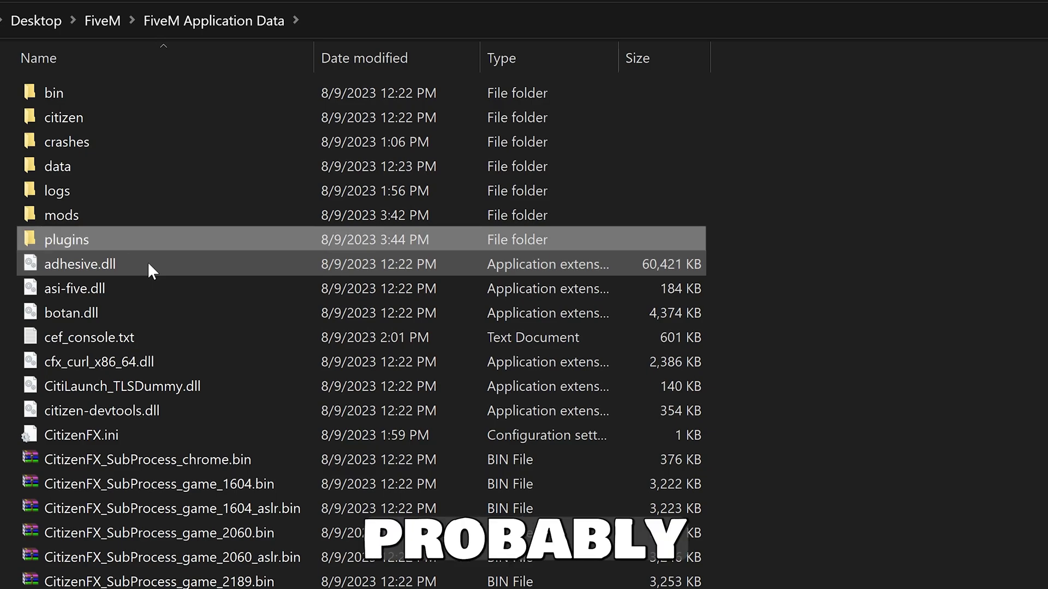
pyautogui.press('Return')
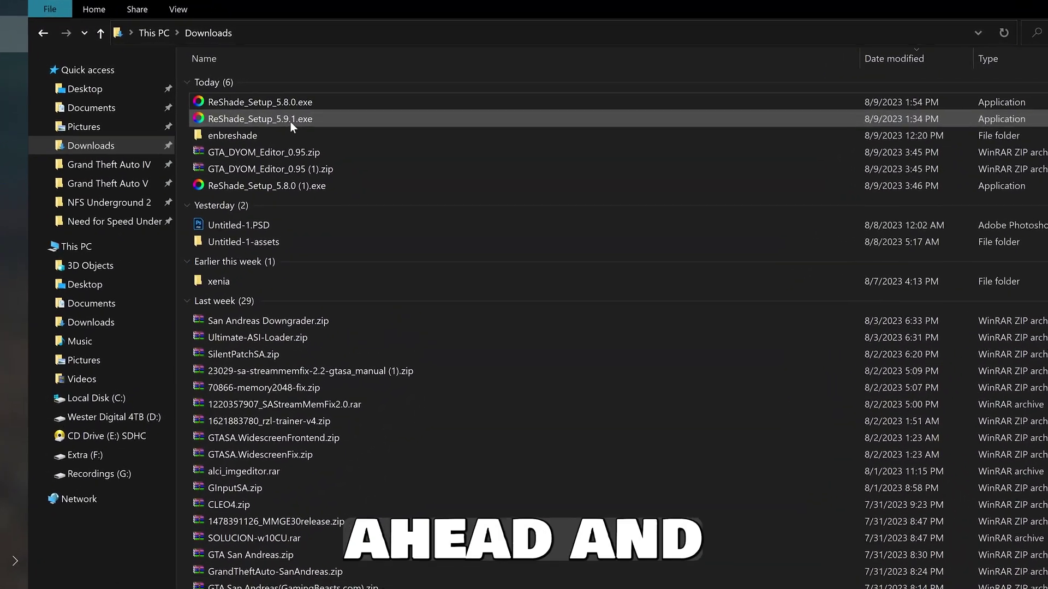
# Step: Launch ReShade_Setup_5.8.0.exe from the Downloads folder and look through its list of games
pyautogui.doubleClick(264, 105)
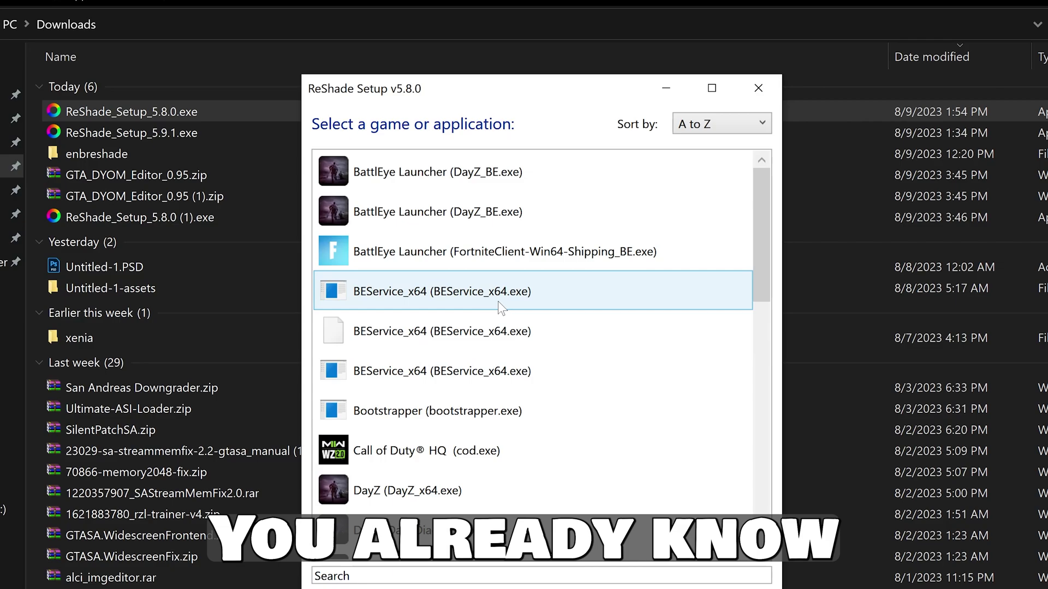
pyautogui.scroll(-10, 562, 355)
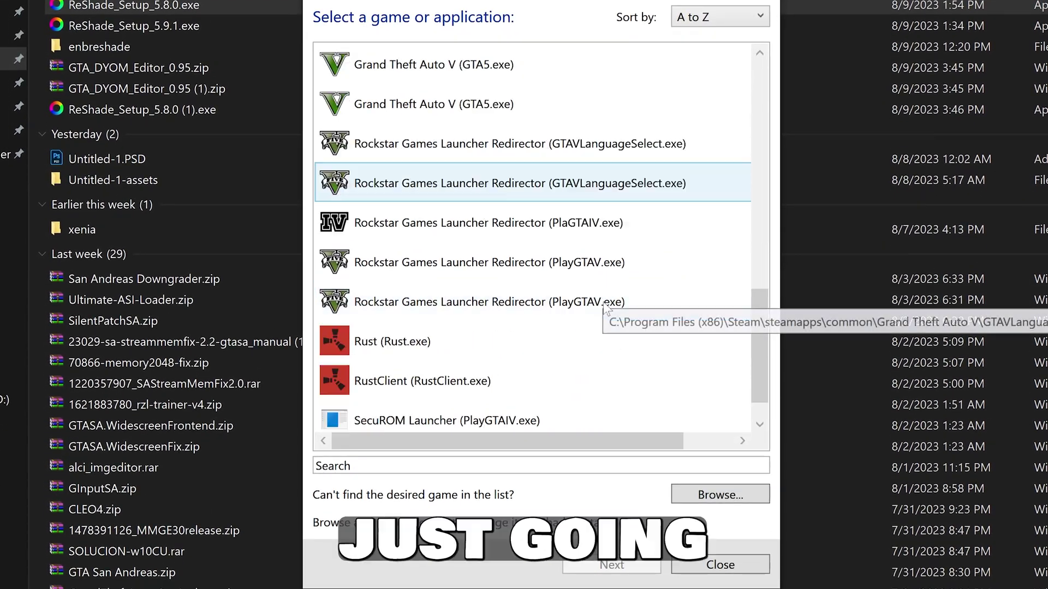
pyautogui.scroll(3, 604, 305)
pyautogui.scroll(-3, 546, 360)
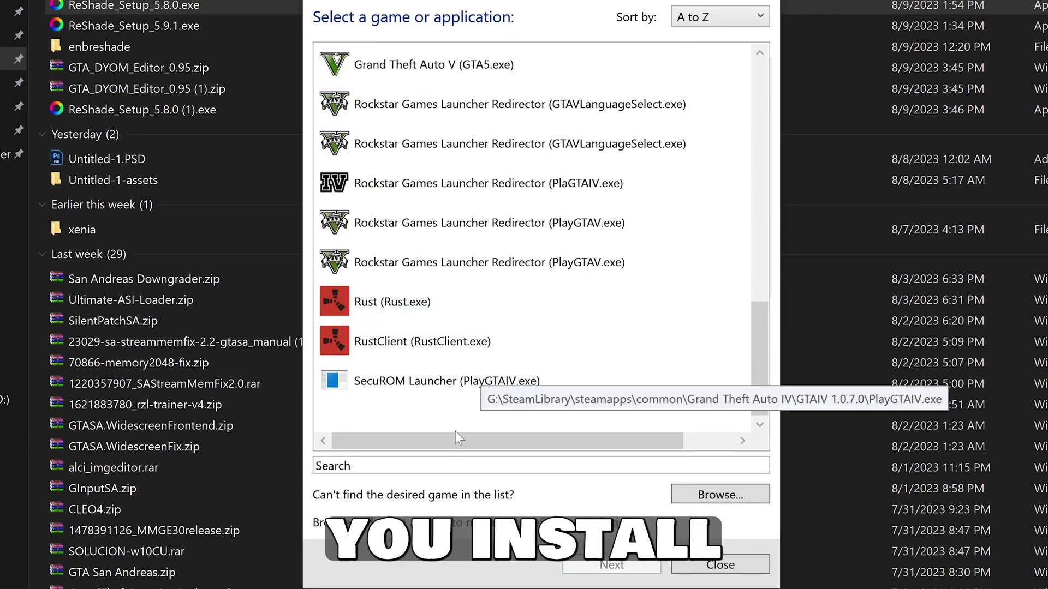
# Step: Choose FiveM.exe from the FiveM folder on the Desktop as the ReShade installation target
pyautogui.click(705, 498)
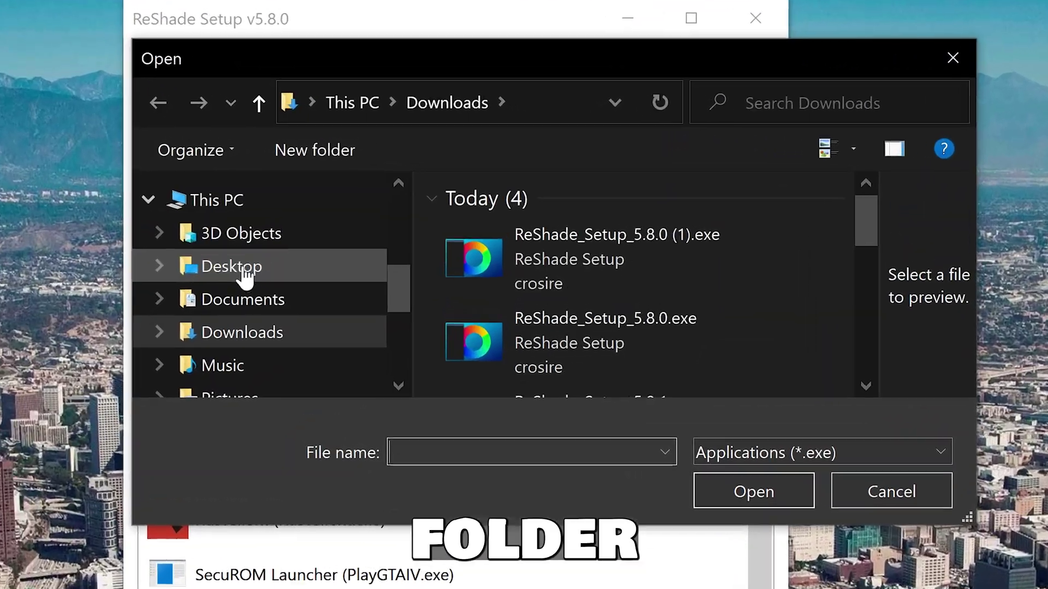
pyautogui.click(245, 266)
pyautogui.scroll(-3, 597, 290)
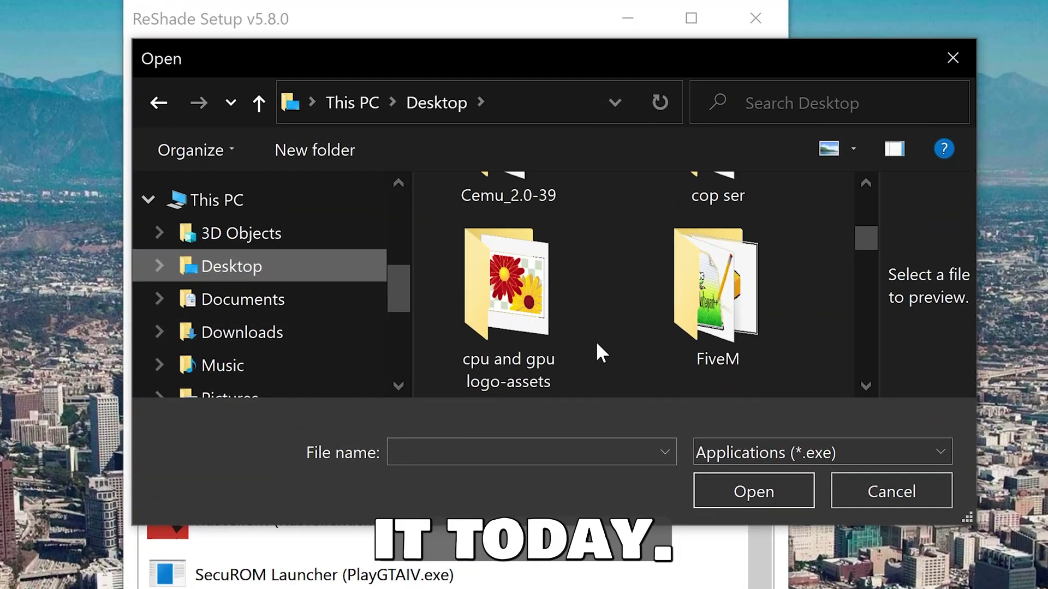
pyautogui.scroll(2, 595, 341)
pyautogui.doubleClick(710, 262)
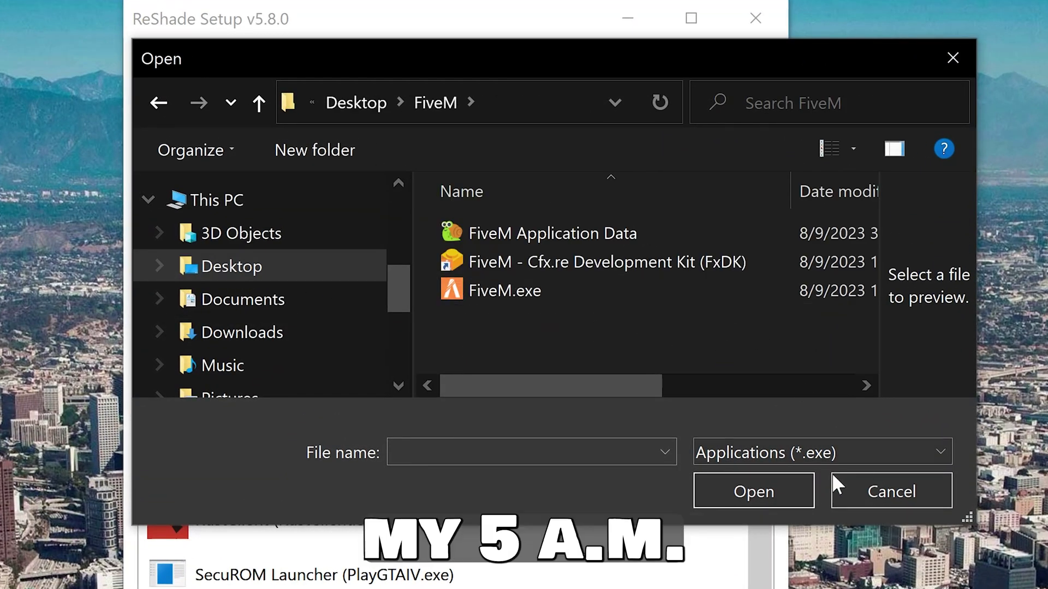
pyautogui.moveTo(988, 524); pyautogui.dragTo(1047, 588)
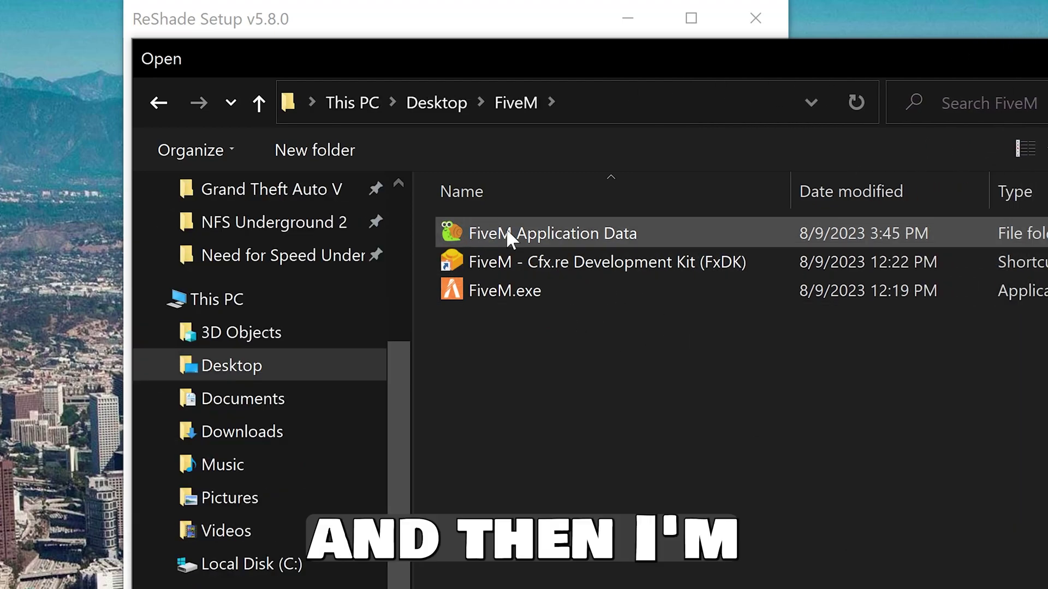
pyautogui.click(533, 292)
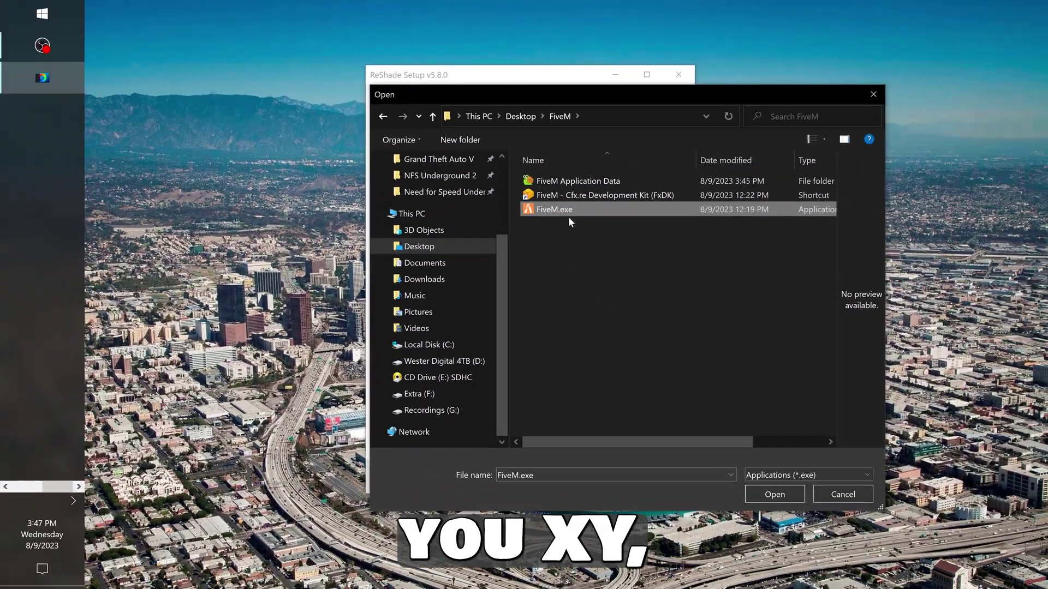
pyautogui.click(774, 496)
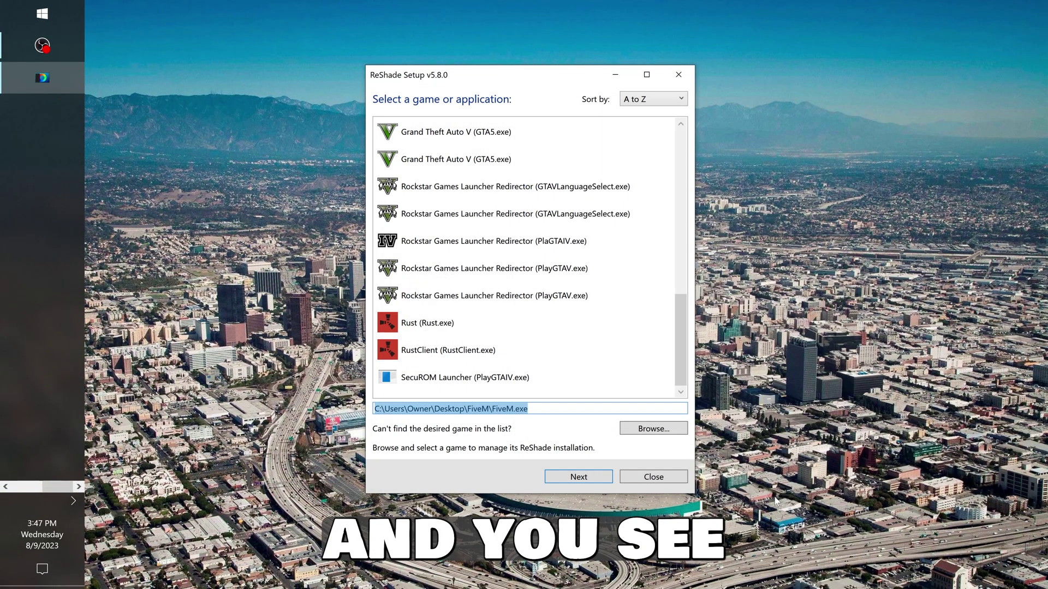
pyautogui.click(578, 477)
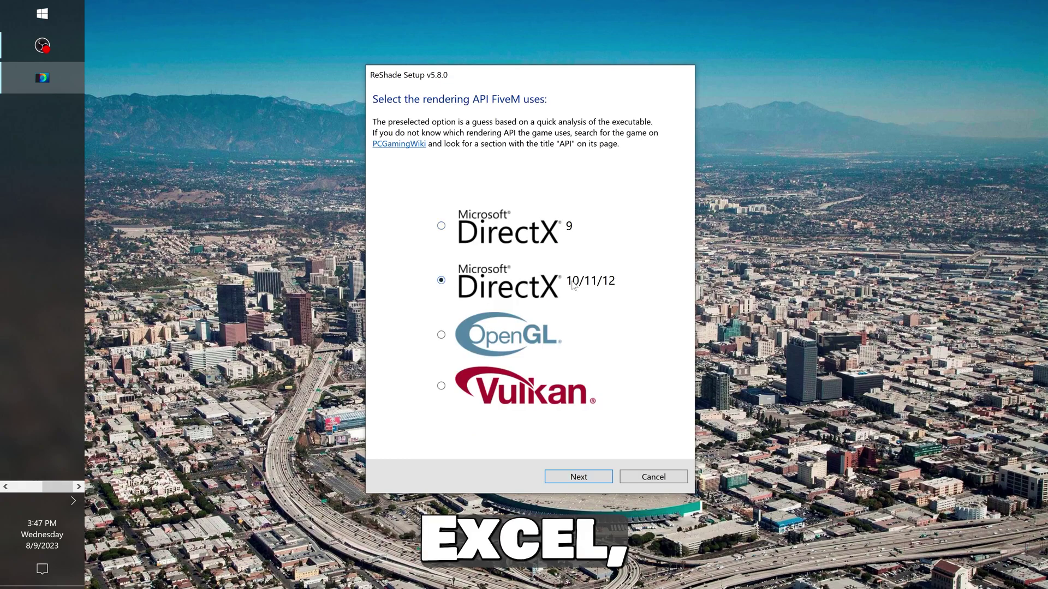
# Step: Accept DirectX 10/11/12 as the rendering API and skip choosing a preset file
pyautogui.click(576, 477)
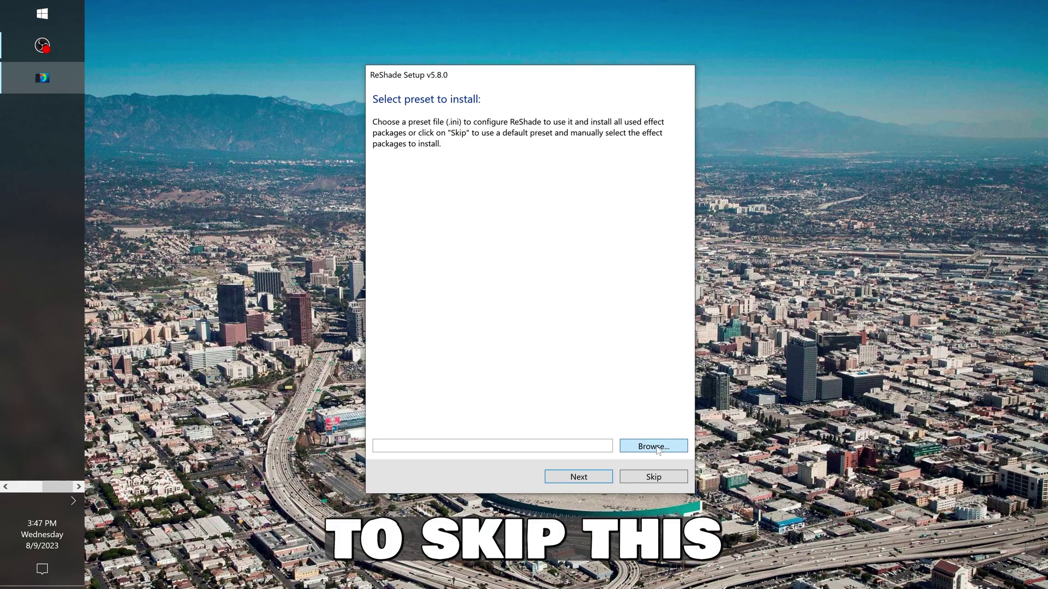
pyautogui.click(650, 478)
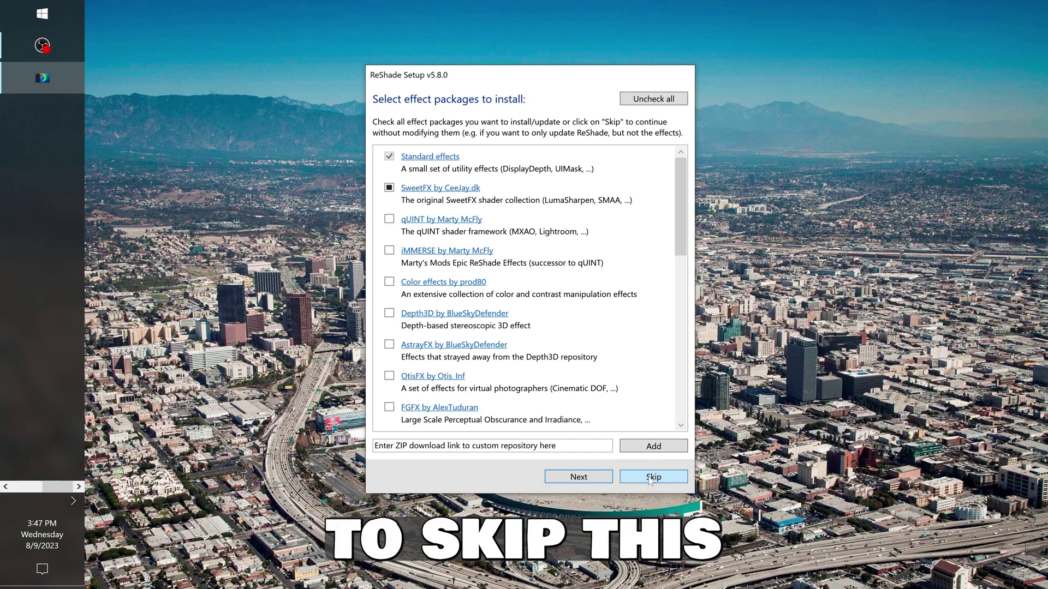
# Step: Select all effect packages, install them and finish the ReShade setup
pyautogui.click(649, 99)
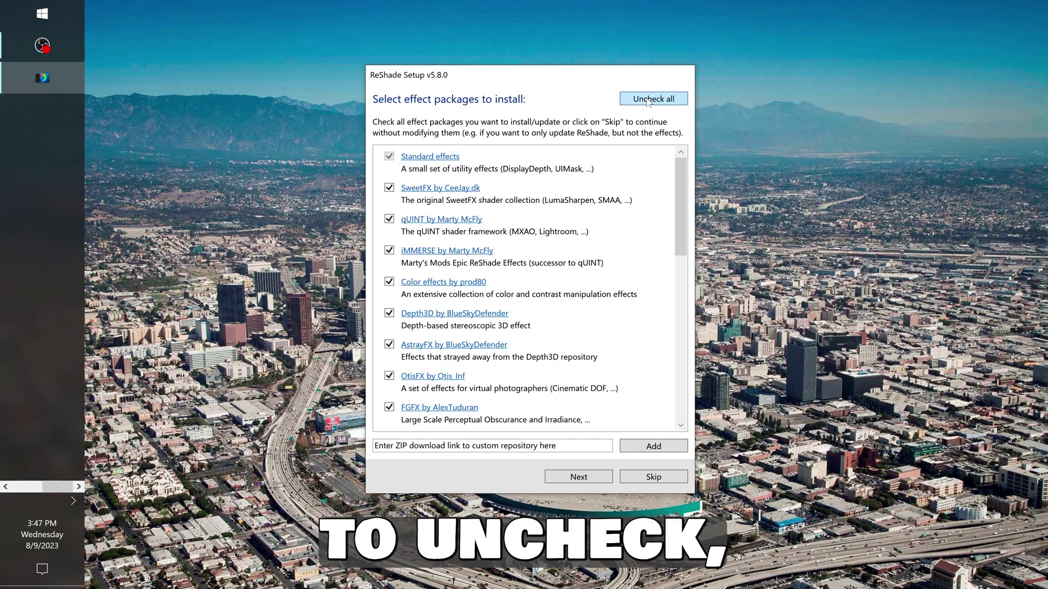
pyautogui.click(578, 478)
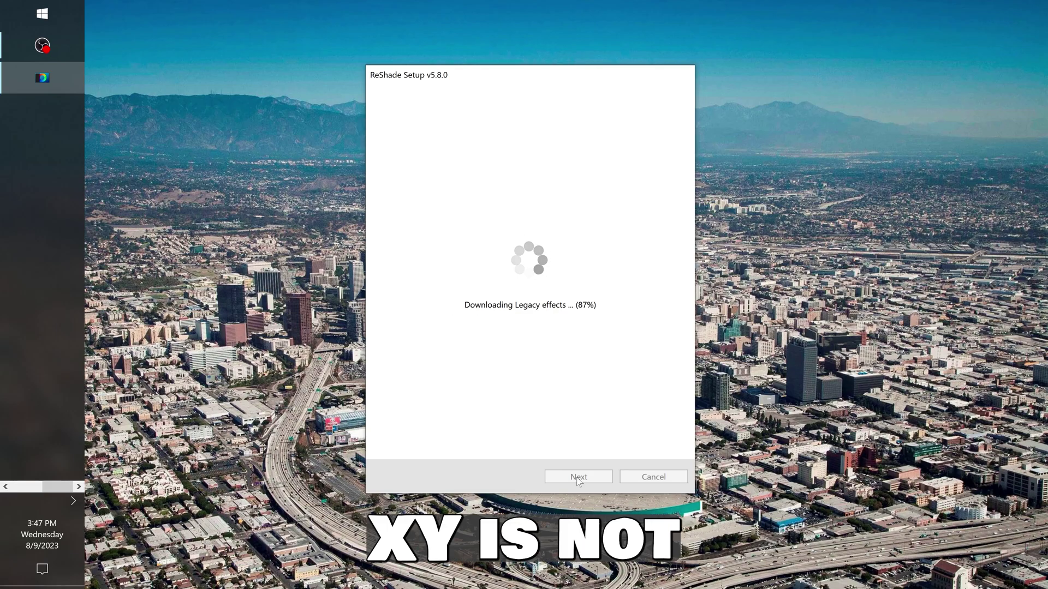
pyautogui.click(577, 477)
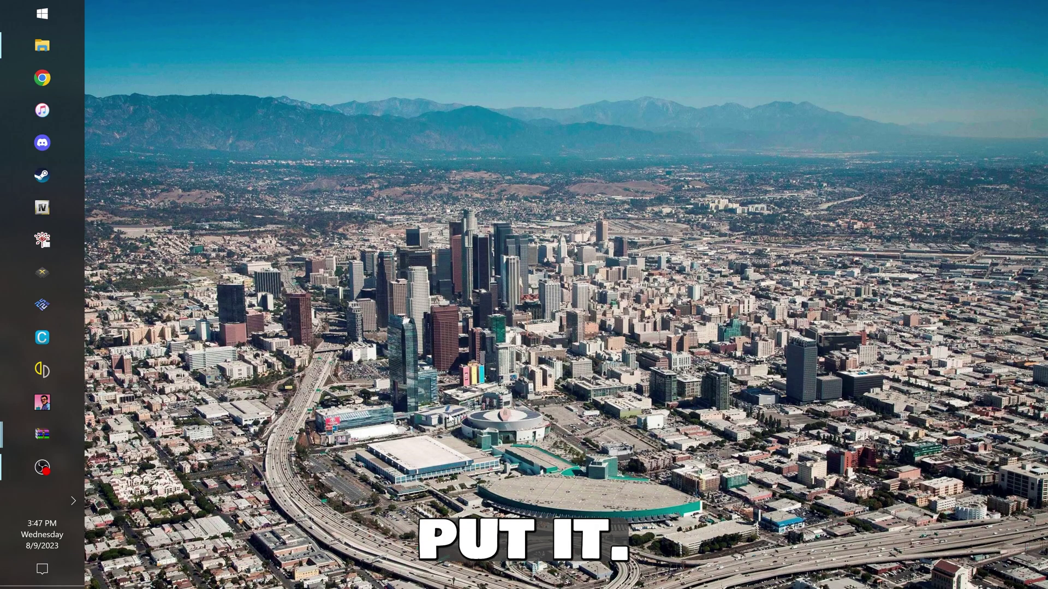
# Step: Cut reshade-shaders, dxgi.dll, ReShade.ini, ReShade.log and ReShadePreset.ini from the FiveM folder on the Desktop
pyautogui.click(40, 48)
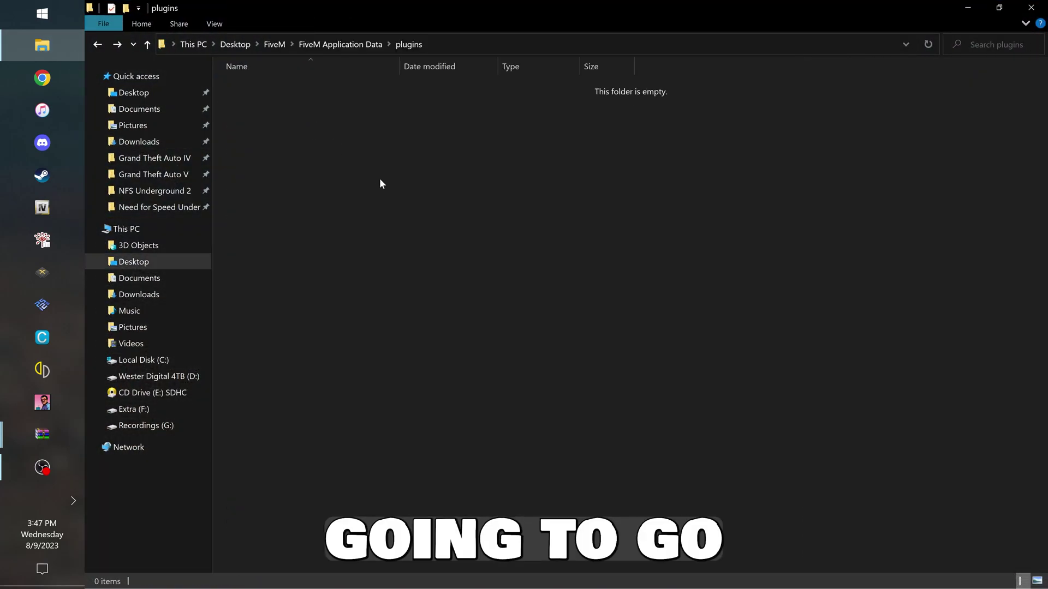
pyautogui.hotkey('alt', 'Up')
pyautogui.click(273, 42)
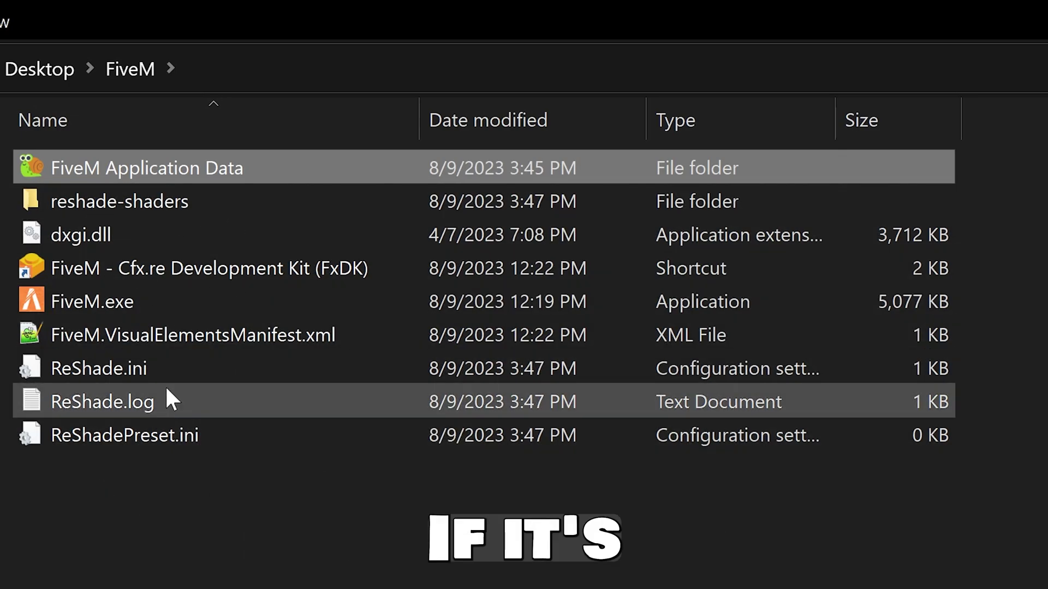
pyautogui.click(127, 444)
pyautogui.keyDown('shift'); pyautogui.click(113, 367); pyautogui.keyUp('shift')
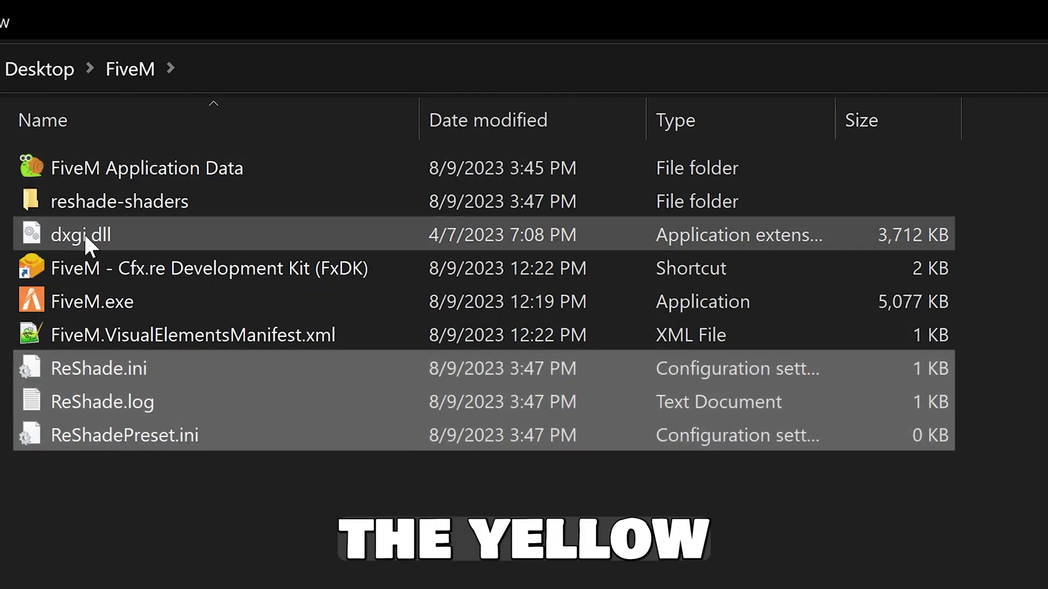
pyautogui.keyDown('ctrl'); pyautogui.click(83, 232); pyautogui.keyUp('ctrl')
pyautogui.keyDown('ctrl'); pyautogui.click(79, 205); pyautogui.keyUp('ctrl')
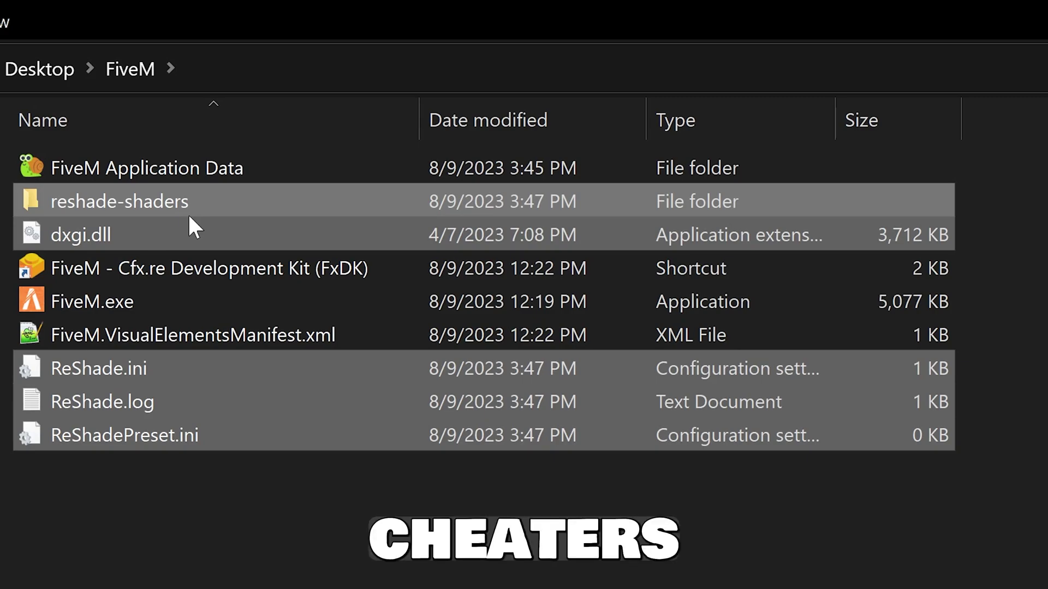
pyautogui.hotkey('ctrl', 'x')
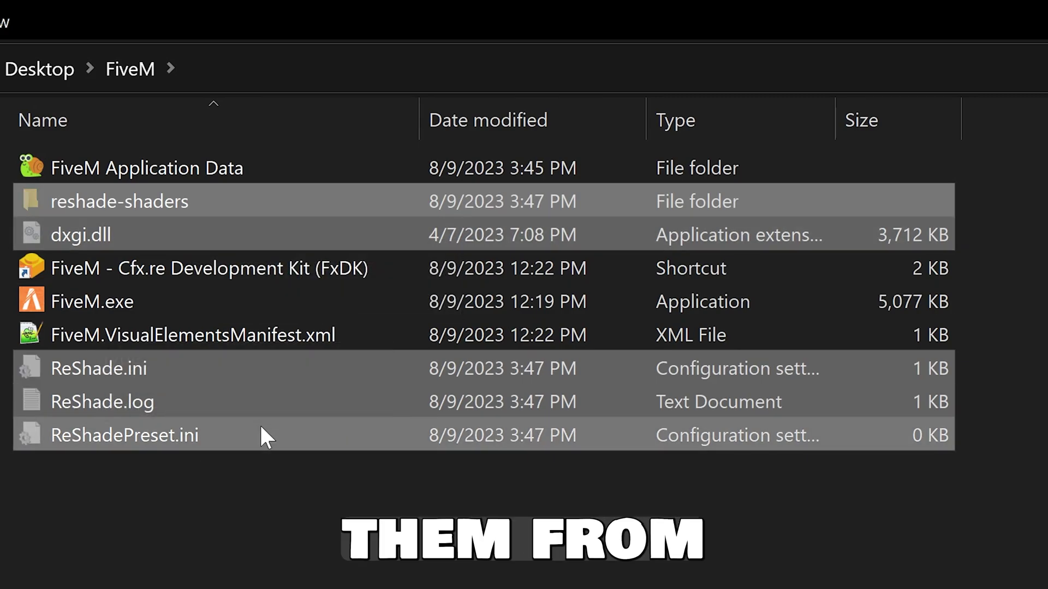
# Step: Paste the cut ReShade files into the plugins folder inside FiveM Application Data
pyautogui.doubleClick(152, 167)
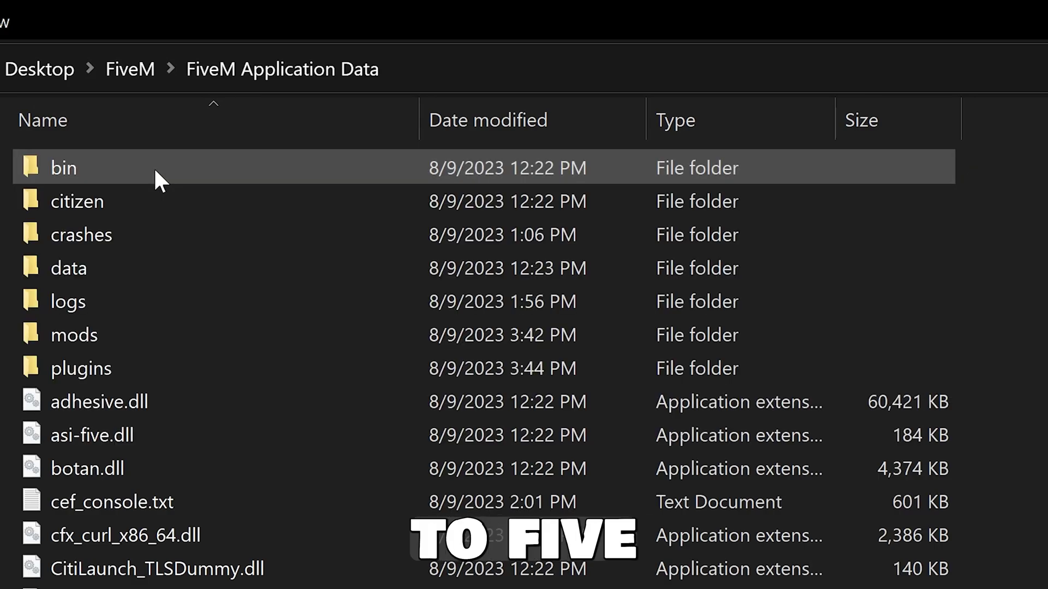
pyautogui.click(121, 367)
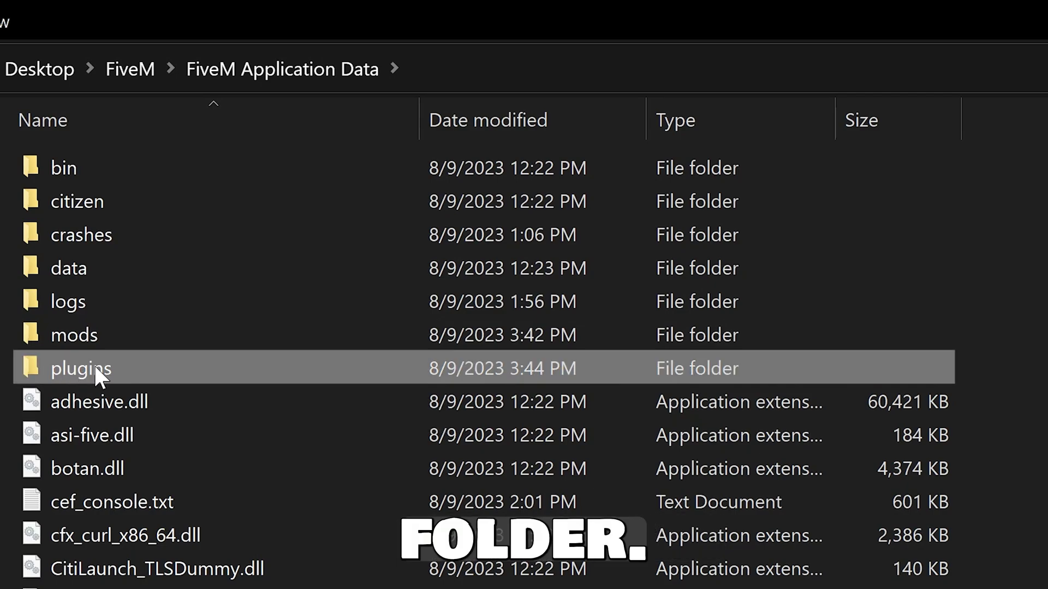
pyautogui.doubleClick(94, 368)
pyautogui.hotkey('ctrl', 'v')
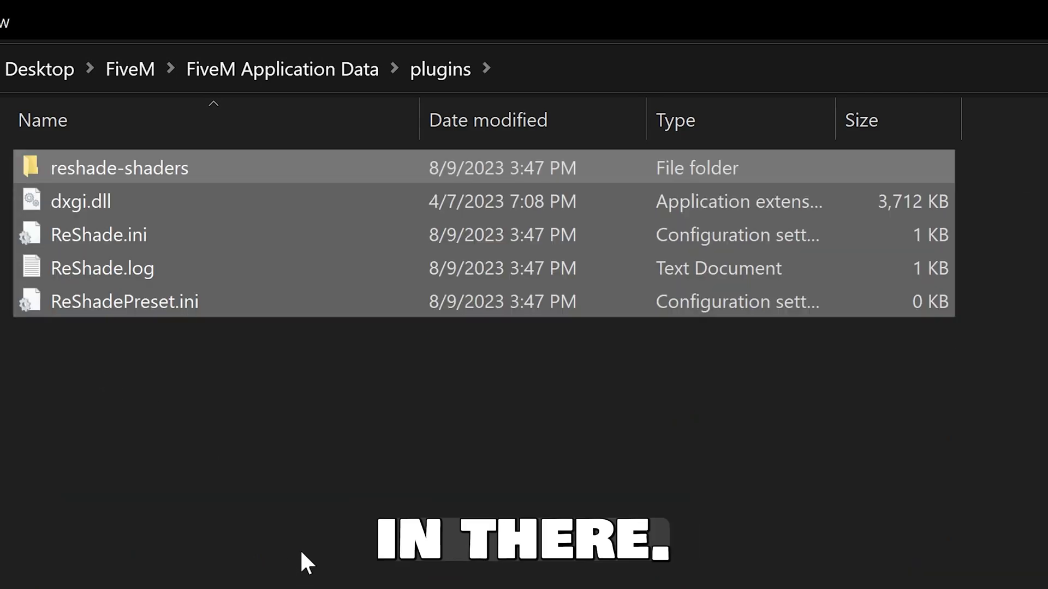
pyautogui.click(301, 554)
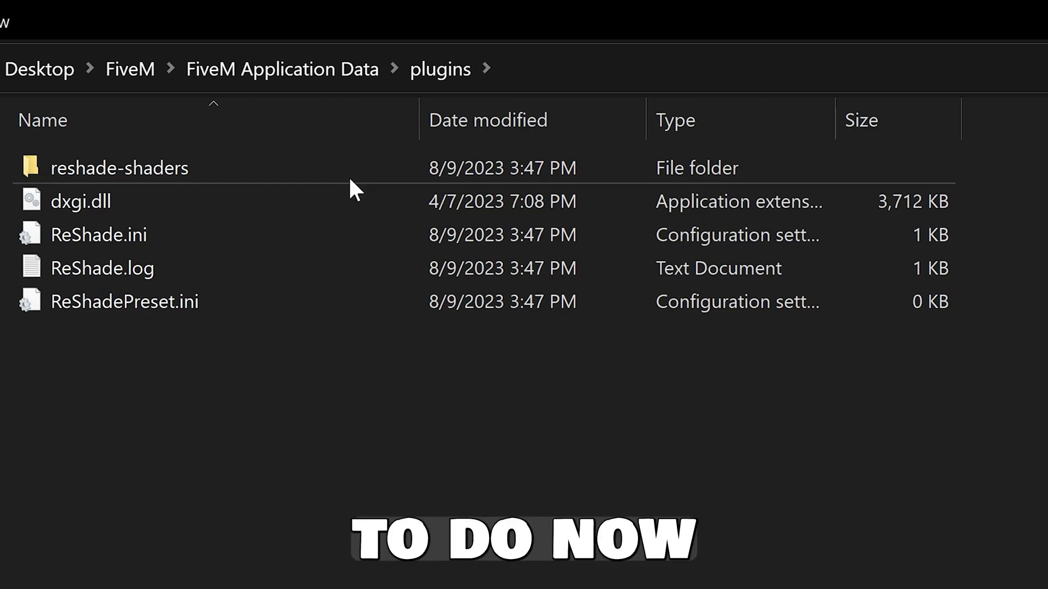
# Step: Launch FiveM.exe from the FiveM folder and dismiss the account login form
pyautogui.click(120, 58)
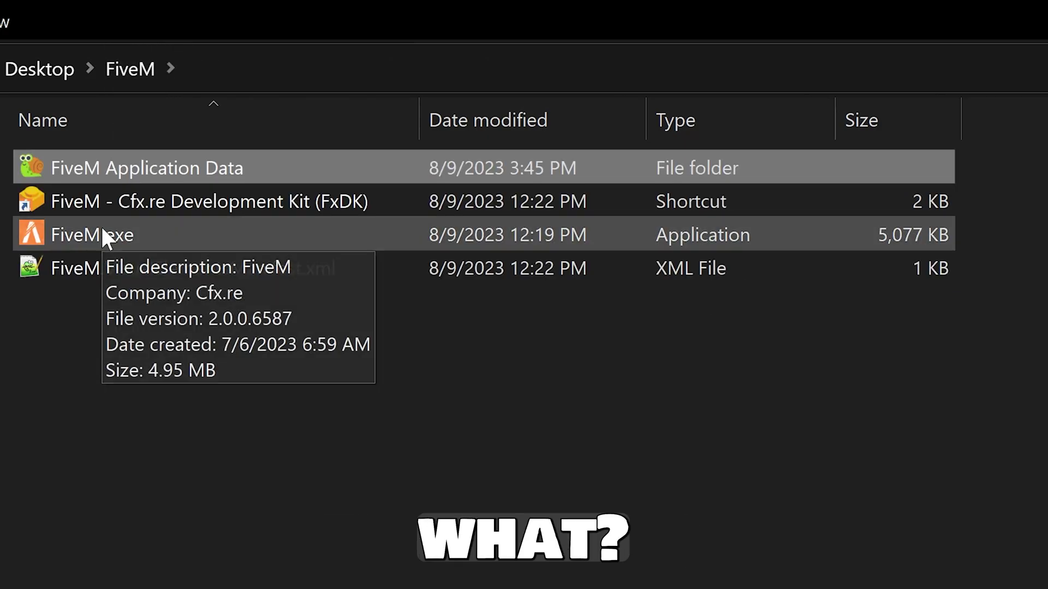
pyautogui.doubleClick(101, 227)
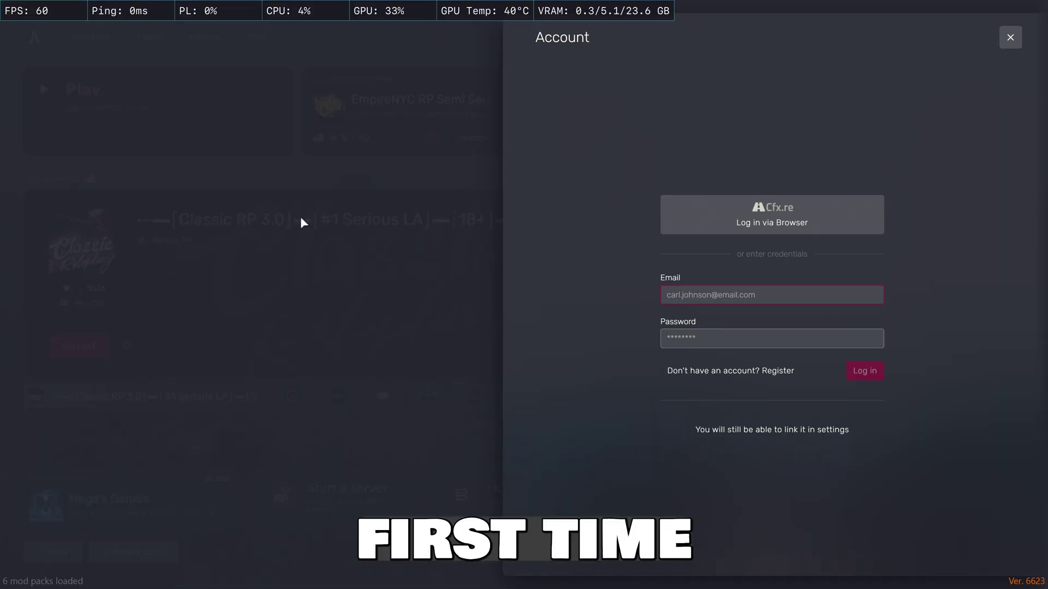
pyautogui.click(1018, 35)
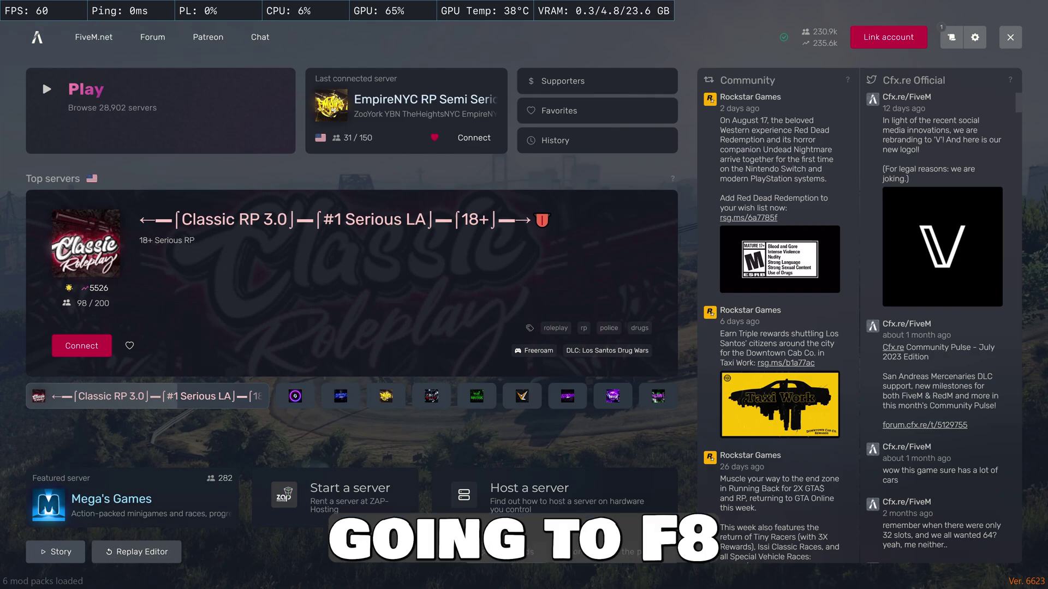
# Step: Open the console and search the CitizenFX log for "reshade" and "reshade5" to reach the section on forcing ReShade to load
pyautogui.press('F8')
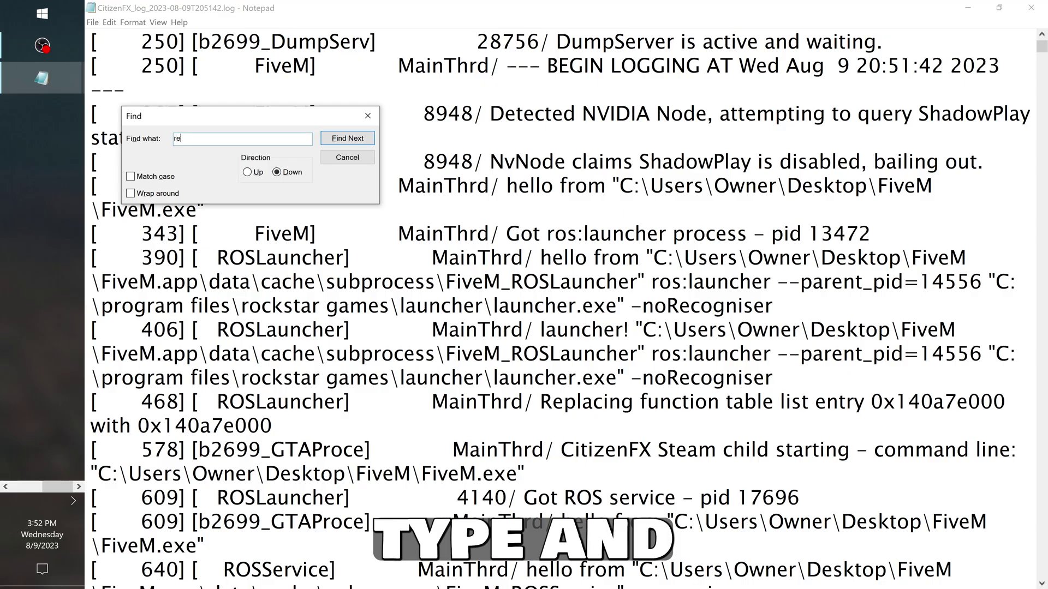
pyautogui.write('reshade')
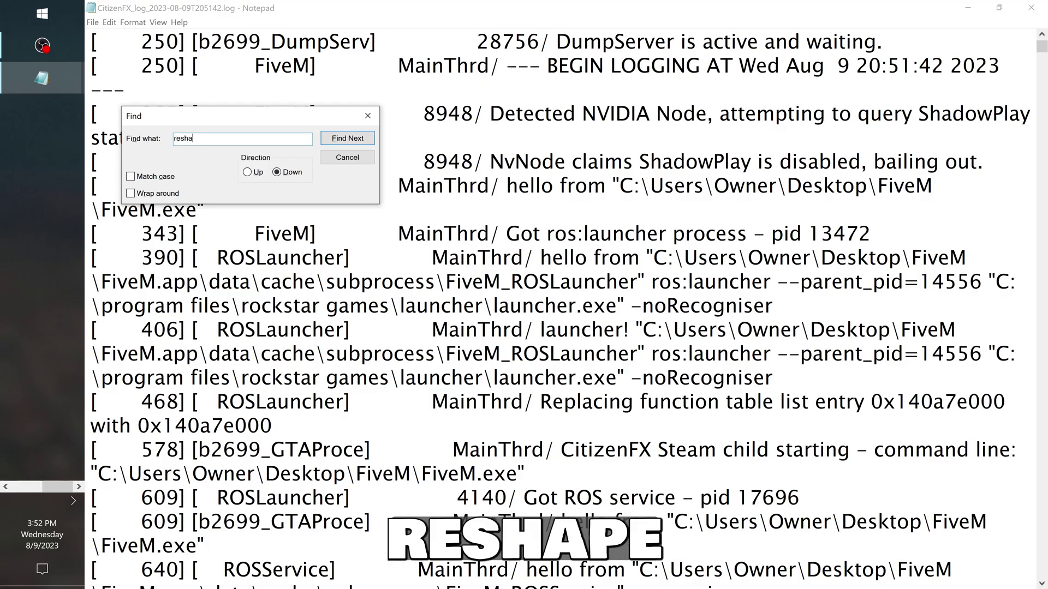
pyautogui.press('Return')
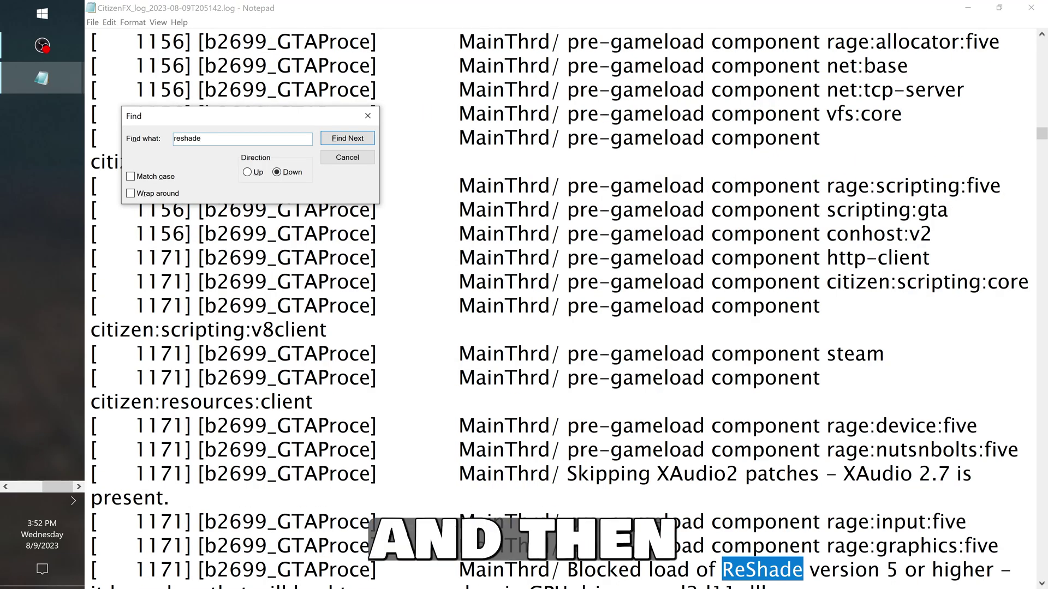
pyautogui.write('5')
pyautogui.press('Return')
pyautogui.scroll(-4, 562, 306)
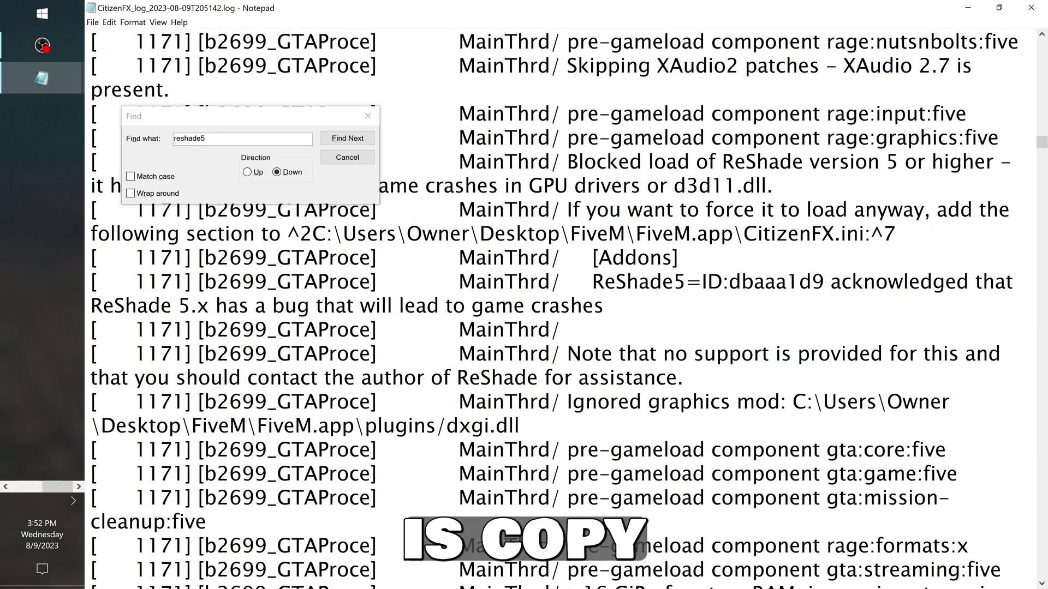
# Step: Select the [Addons] header in the CitizenFX log for copying
pyautogui.click(593, 257)
pyautogui.hotkey('shift', 'Down')
pyautogui.hotkey('shift', 'Up')
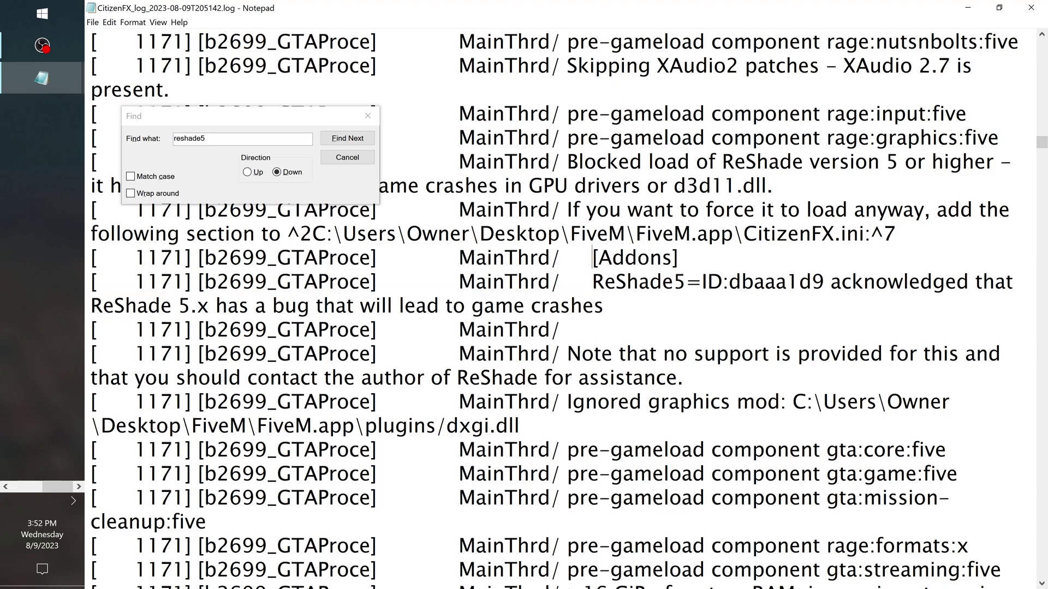
pyautogui.hotkey('shift', 'Right')
pyautogui.hotkey('shift', 'Right')
pyautogui.hotkey('shift', 'Right')
pyautogui.hotkey('shift', 'Right')
pyautogui.hotkey('shift', 'Right')
pyautogui.hotkey('shift', 'Right')
pyautogui.hotkey('shift', 'Right')
pyautogui.hotkey('shift', 'Right')
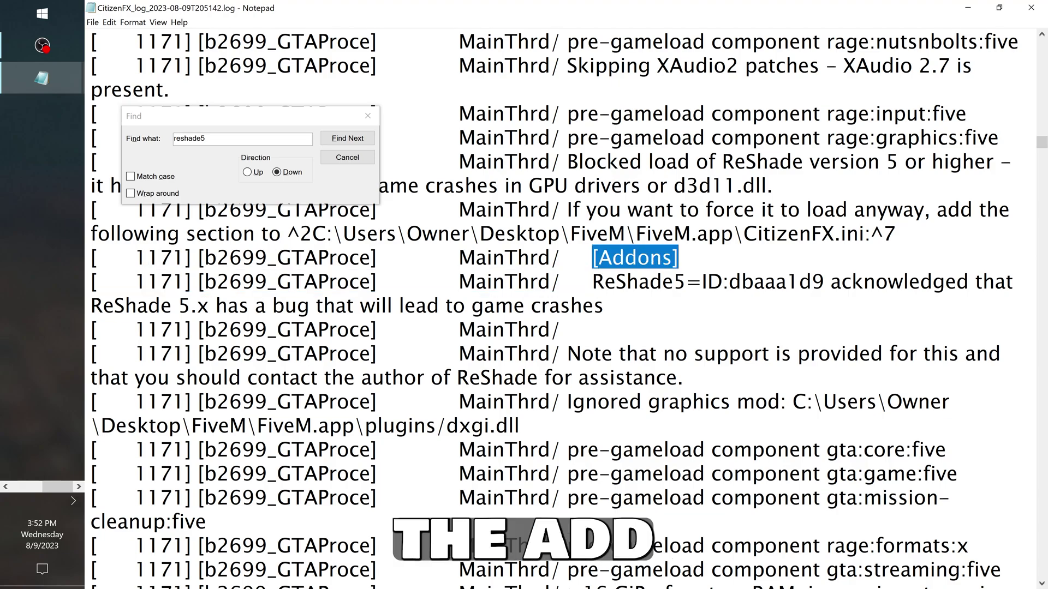
# Step: Select the complete ReShade5 ID acknowledgement line for copying and close the log
pyautogui.press('Left')
pyautogui.hotkey('shift', 'Right')
pyautogui.hotkey('shift', 'Right')
pyautogui.hotkey('shift', 'Down')
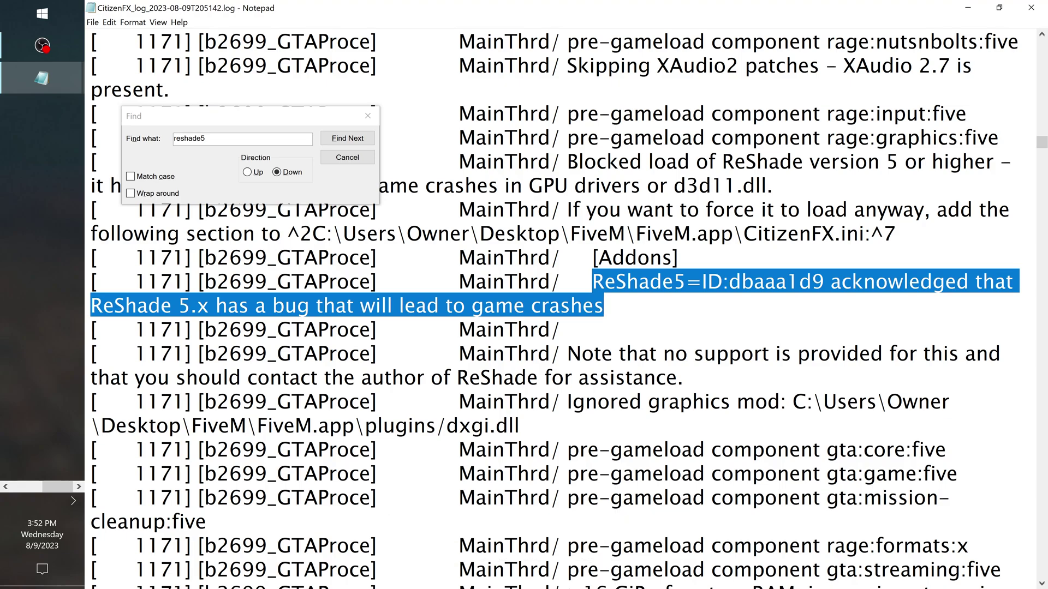
pyautogui.click(1031, 7)
# Step: Save CitizenFX.ini with the [Addons] header and the ReShade5 acknowledgement line below the [Game] section, and close it
pyautogui.hotkey('alt', 'Up')
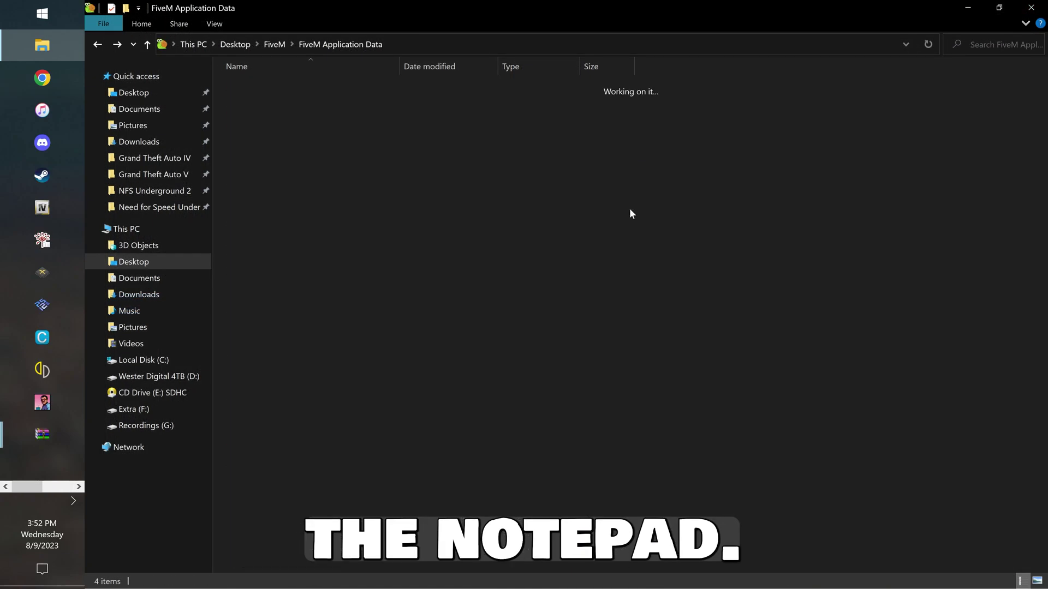
pyautogui.hotkey('alt', 'Up')
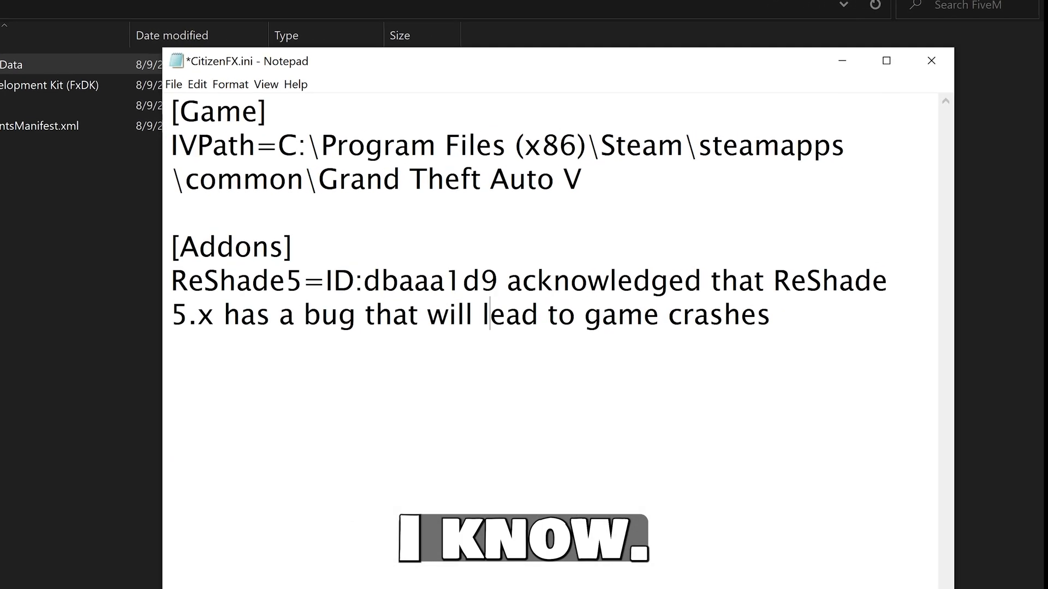
pyautogui.moveTo(813, 298)
pyautogui.mouseDown()
pyautogui.moveTo(235, 297)
pyautogui.moveTo(813, 297)
pyautogui.mouseUp()
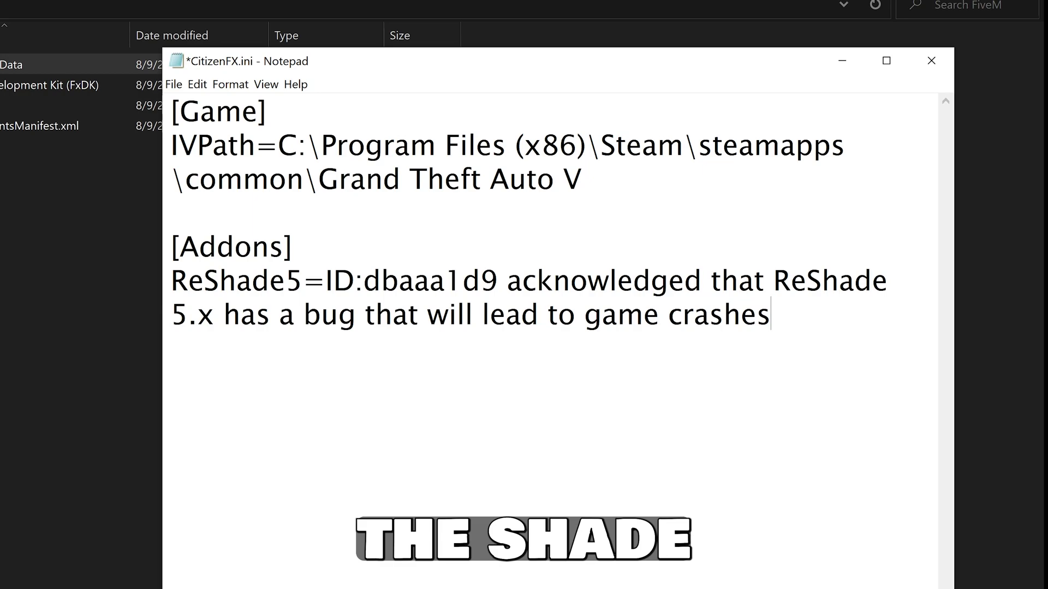
pyautogui.moveTo(171, 247); pyautogui.dragTo(293, 246)
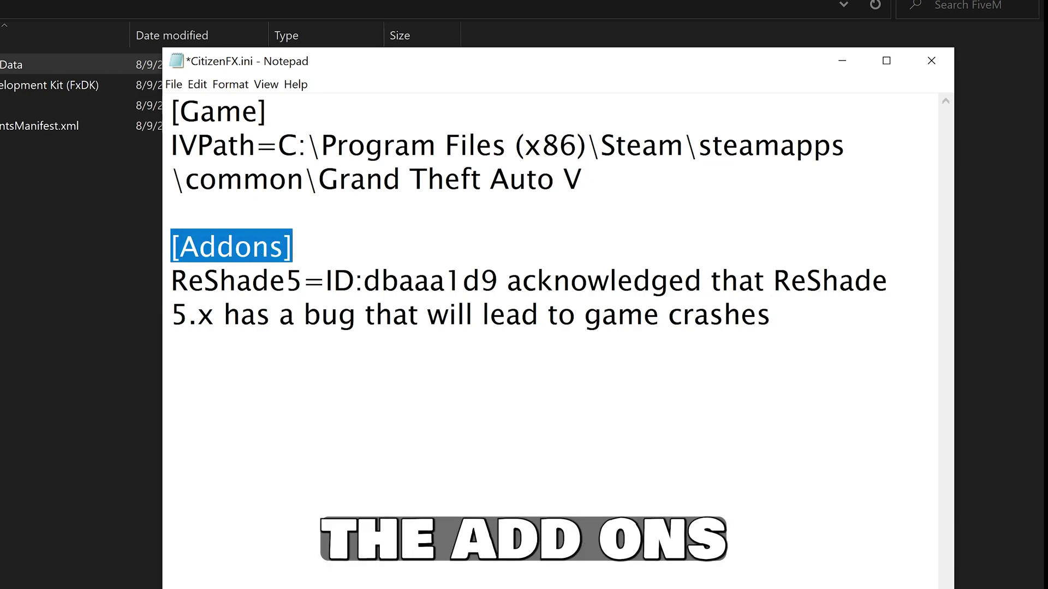
pyautogui.click(172, 83)
pyautogui.click(196, 155)
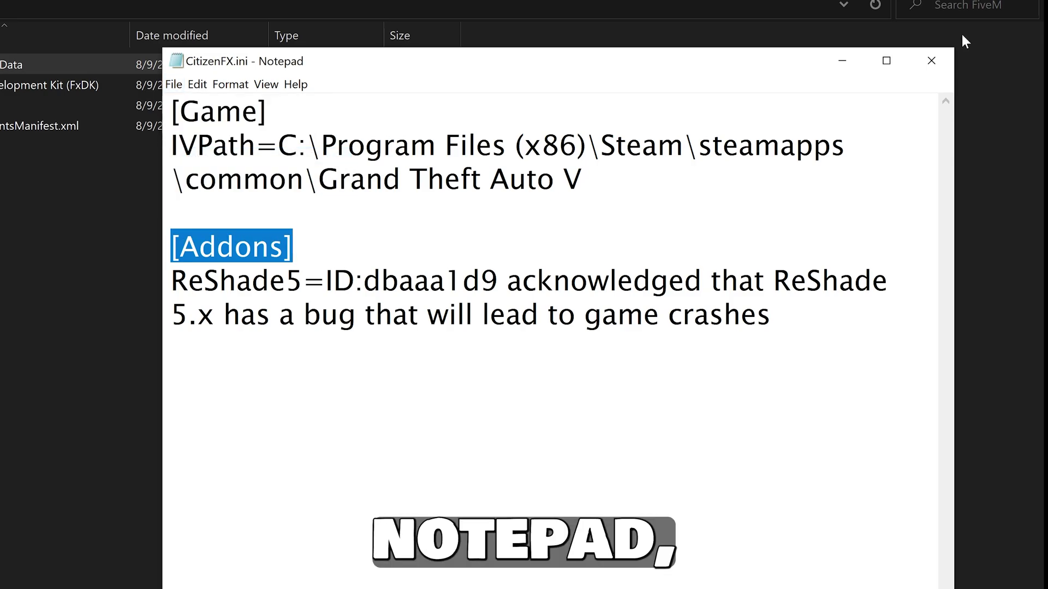
pyautogui.click(931, 61)
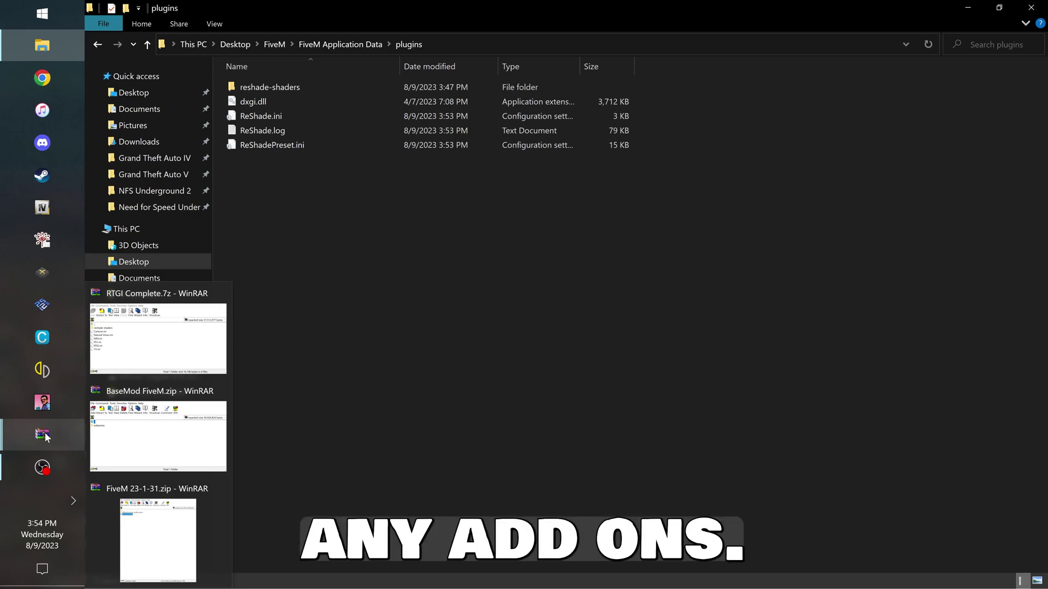
# Step: Extract the reshade-shaders folder and Natural Vision.ini from RTGI Complete.7z into the plugins folder
pyautogui.click(158, 336)
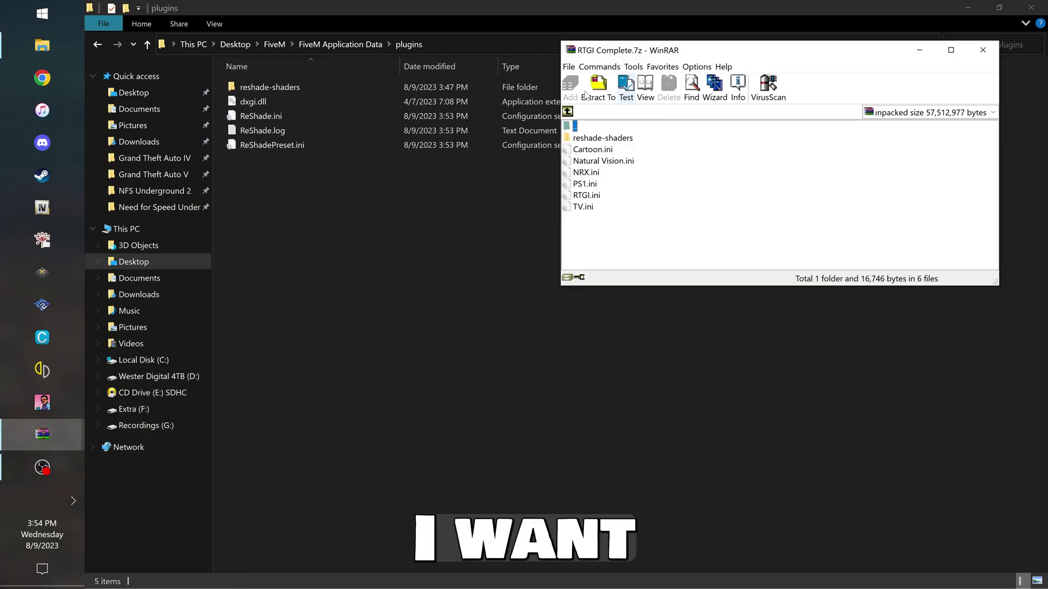
pyautogui.click(602, 140)
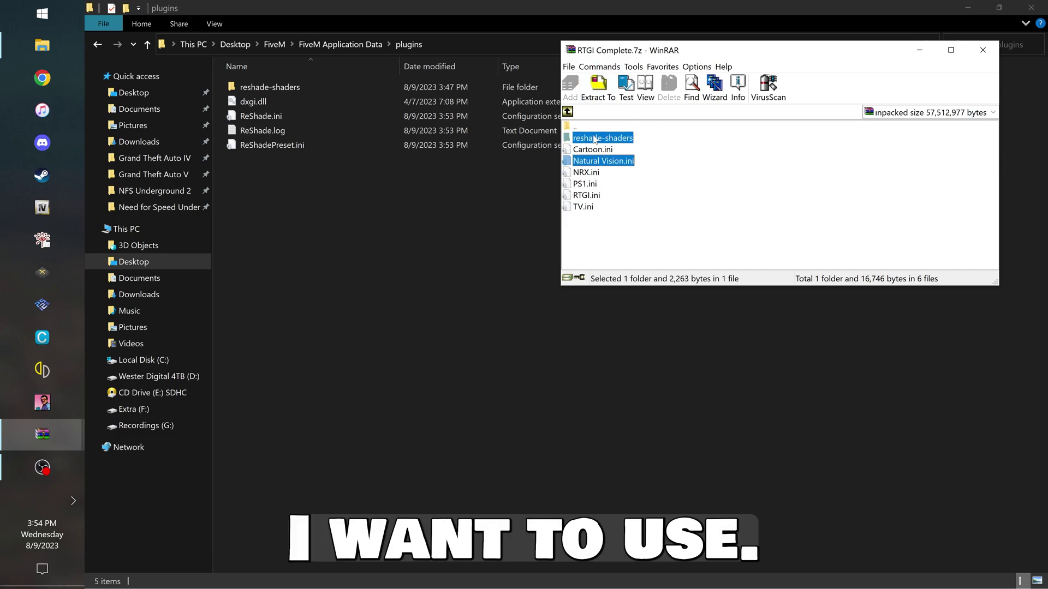
pyautogui.moveTo(594, 140); pyautogui.dragTo(287, 270)
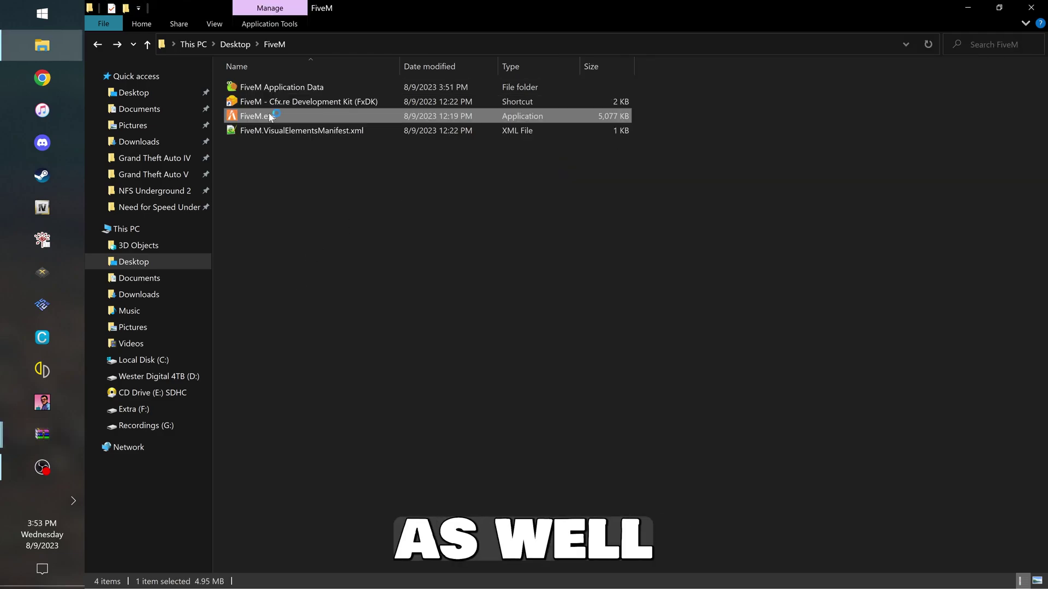
# Step: Launch FiveM.exe from the FiveM folder and toggle the ReShade overlay on the start page
pyautogui.doubleClick(269, 114)
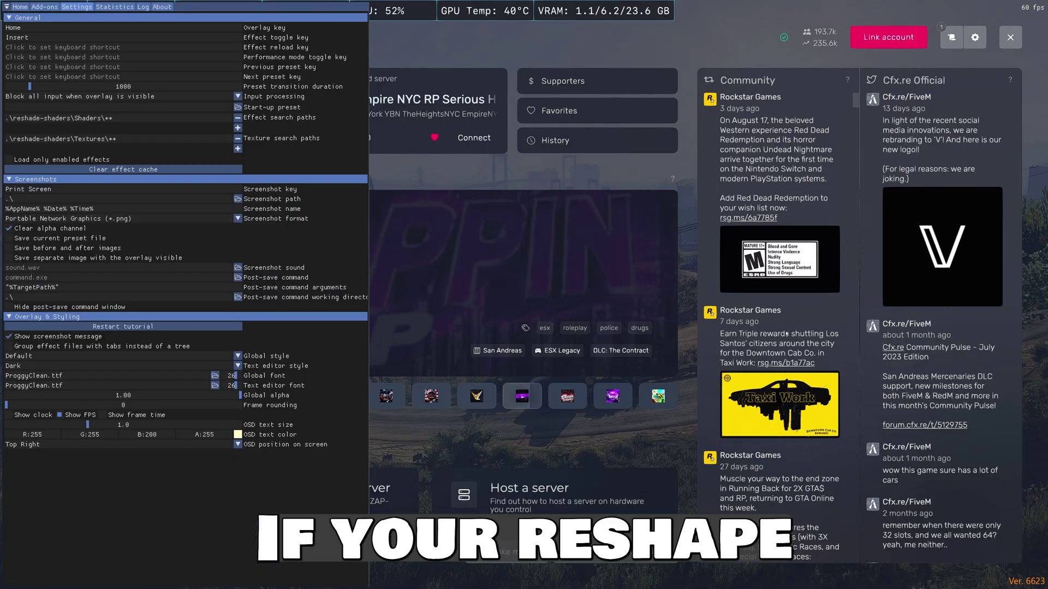
pyautogui.press('Home')
pyautogui.press('Home')
pyautogui.press('Home')
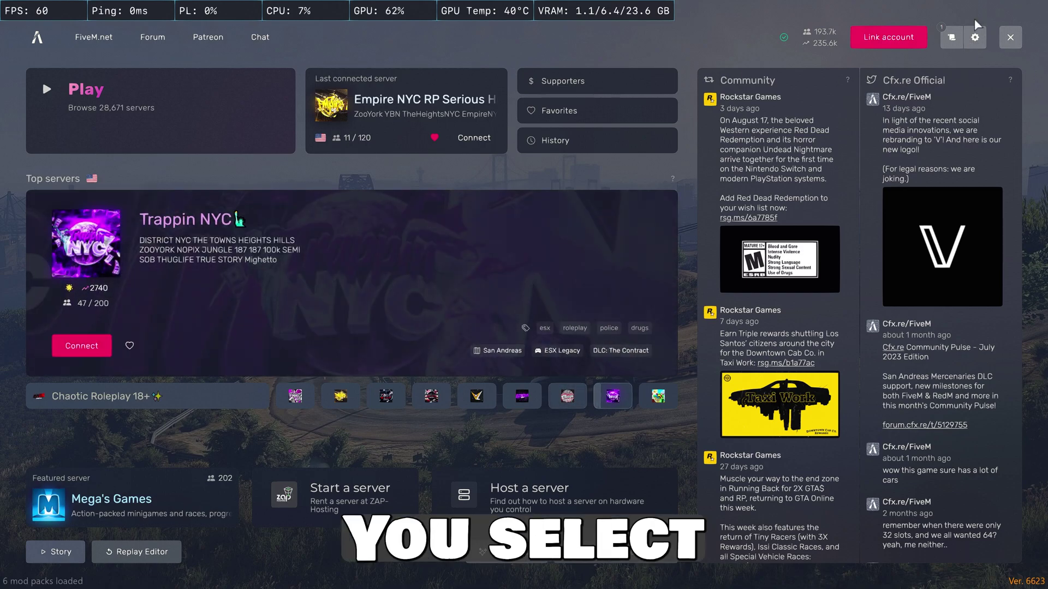
# Step: Toggle the NUI in-process GPU fix in FiveM's game settings, leaving it disabled
pyautogui.click(966, 38)
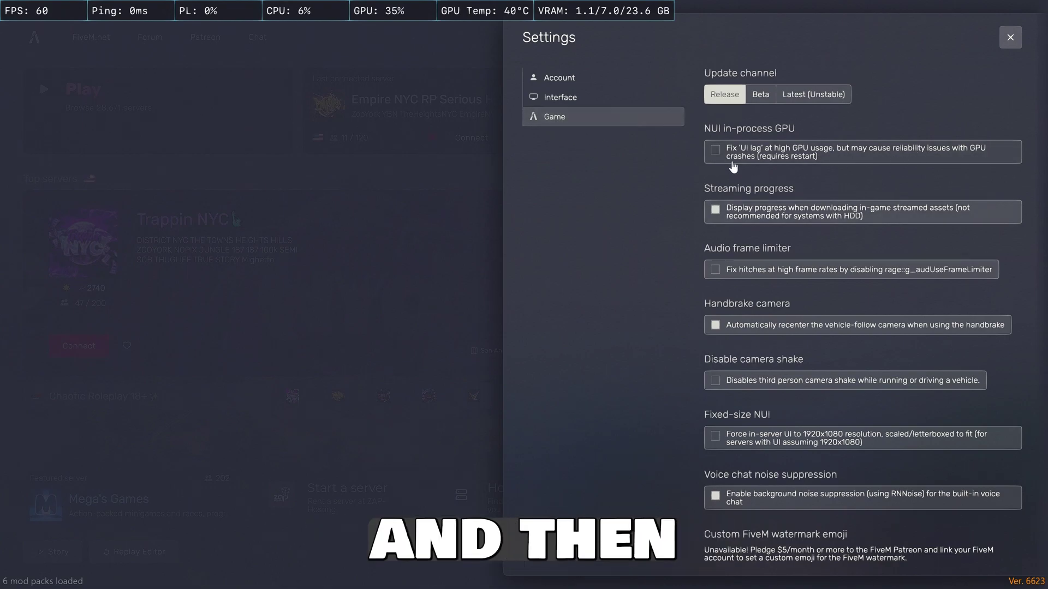
pyautogui.click(716, 153)
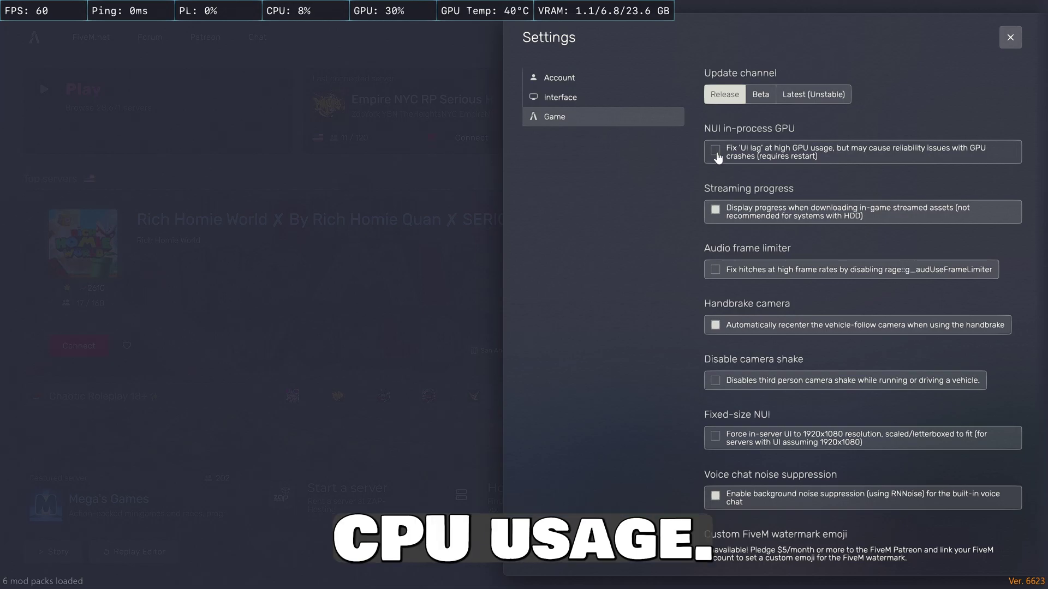
pyautogui.click(716, 154)
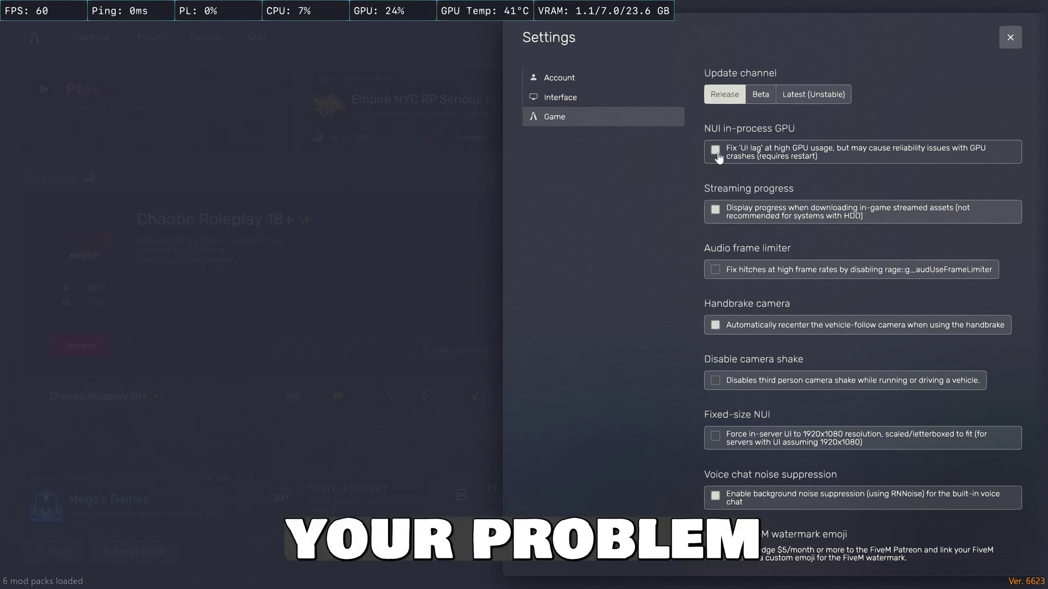
pyautogui.click(716, 154)
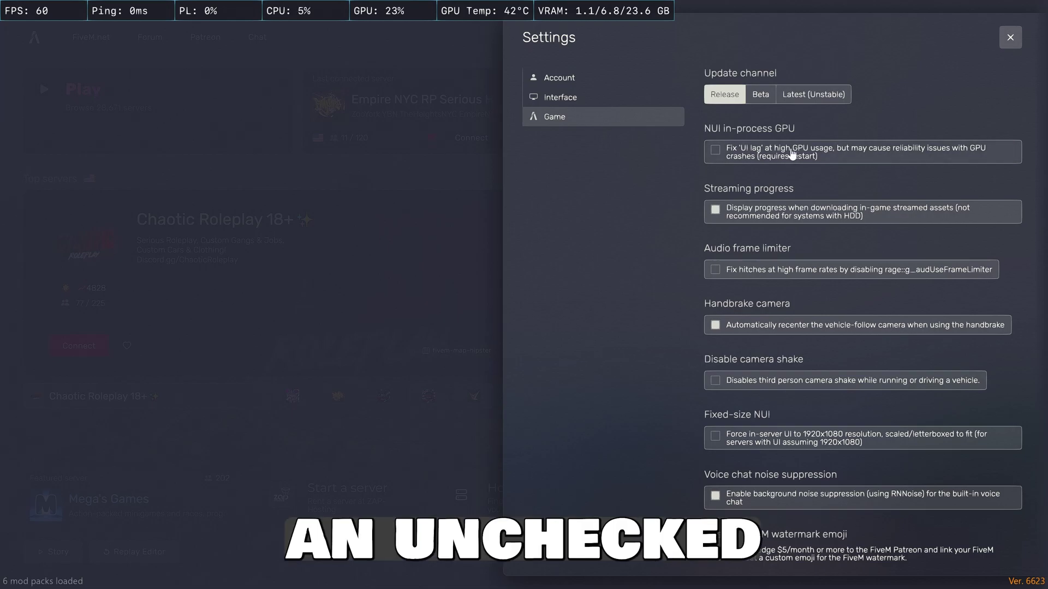
# Step: Switch the update channel to Beta, dismiss the restart notice and close the settings
pyautogui.click(761, 96)
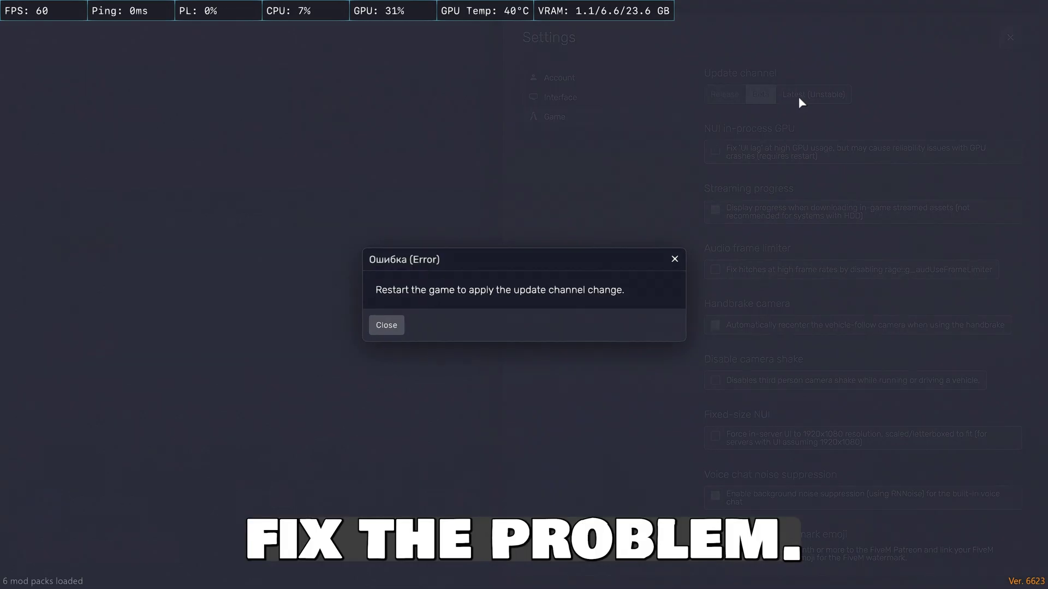
pyautogui.click(388, 327)
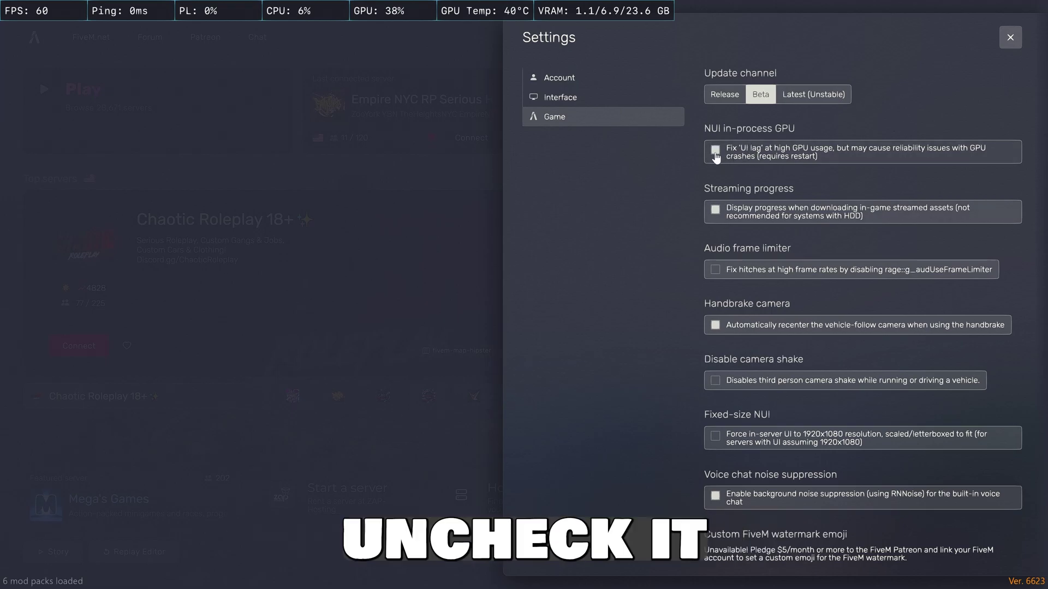
pyautogui.click(1010, 37)
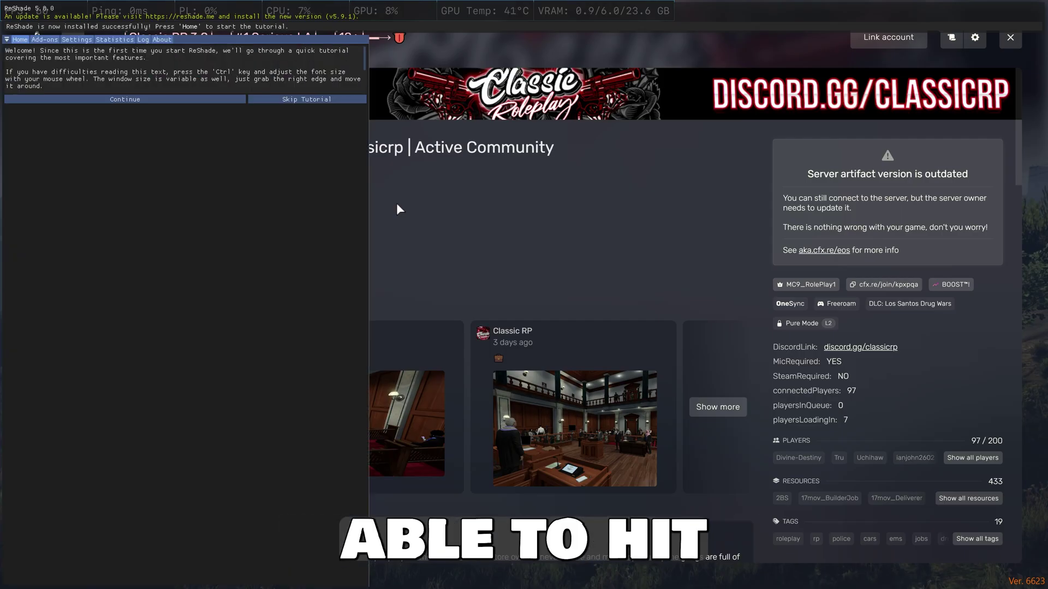
# Step: Show the ReShade overlay over FiveM and skip its introductory tutorial
pyautogui.press('Home')
pyautogui.press('Home')
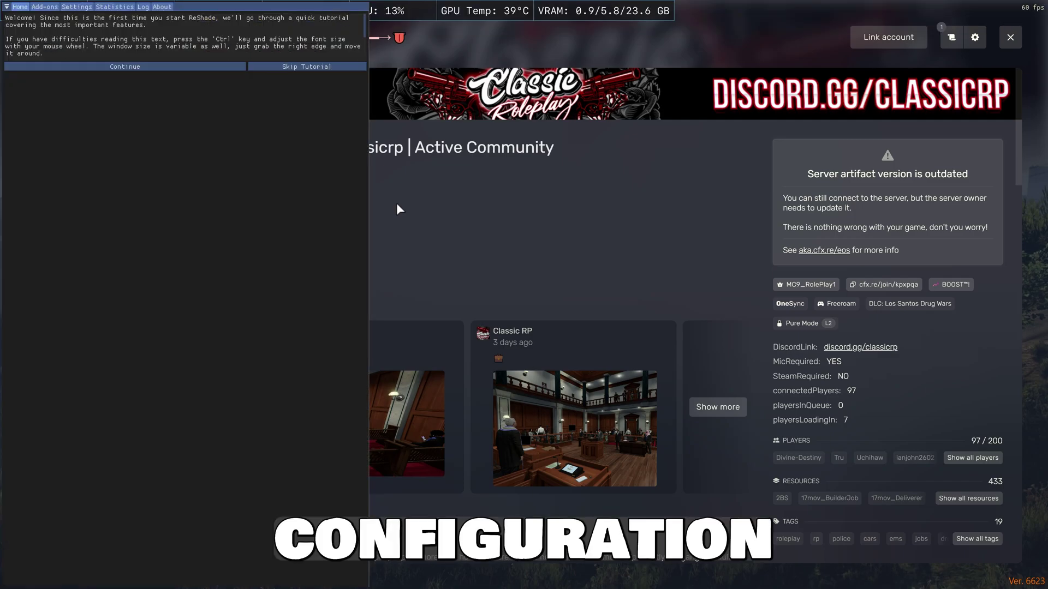
pyautogui.press('Home')
pyautogui.press('Home')
pyautogui.press('Home')
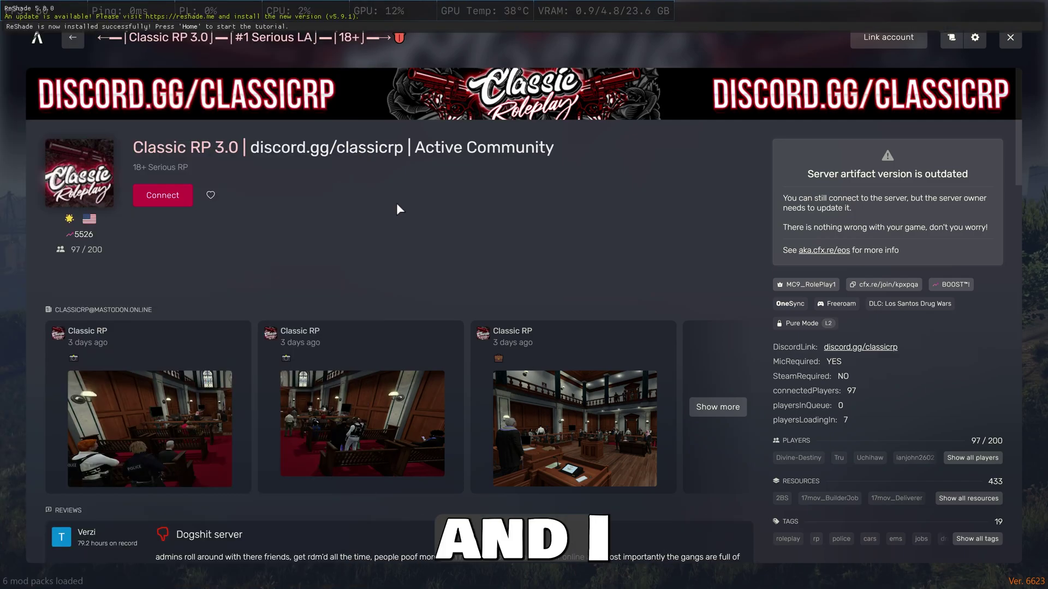
pyautogui.press('Home')
pyautogui.press('Home')
pyautogui.press('Home')
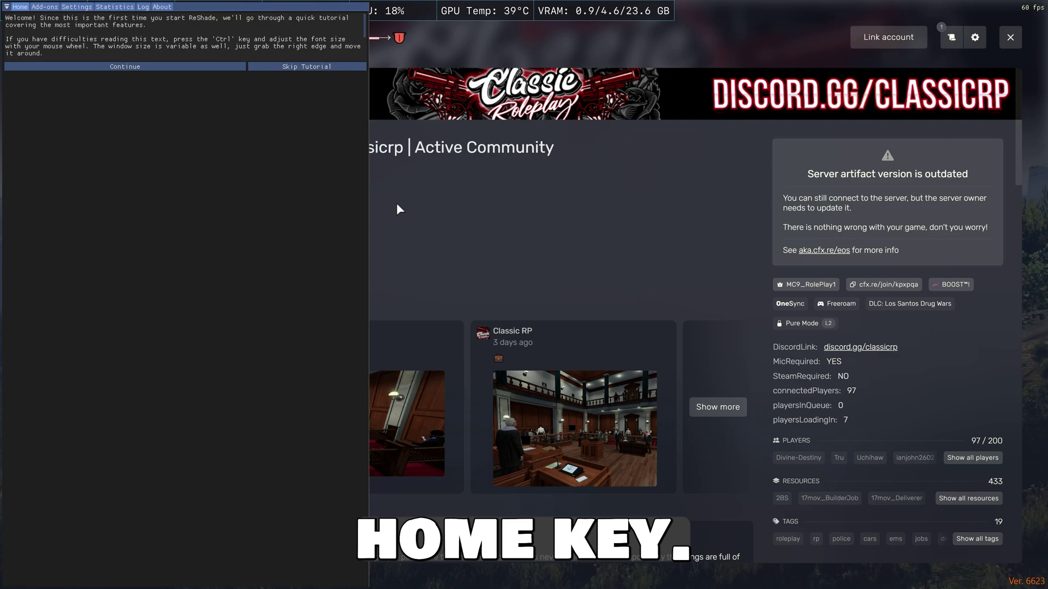
pyautogui.click(269, 68)
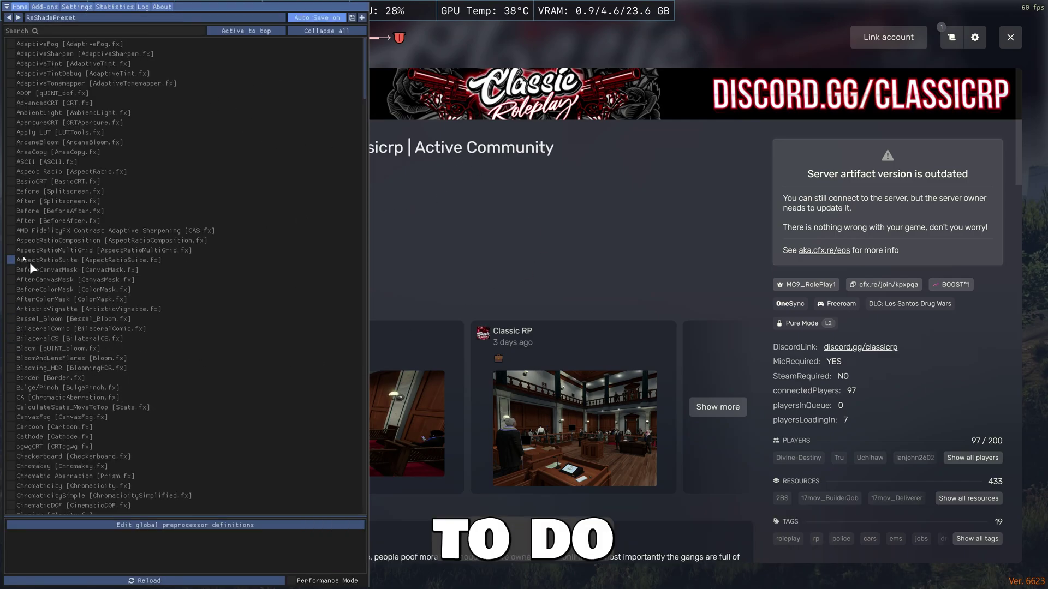
# Step: Enable the BeforeCanvasMask, CanvasFog, Chromakey and BasicCRT effects, toggle BloomAndLensFlares on and off, and start adding a new preset
pyautogui.click(10, 270)
pyautogui.click(11, 358)
pyautogui.click(11, 417)
pyautogui.click(11, 466)
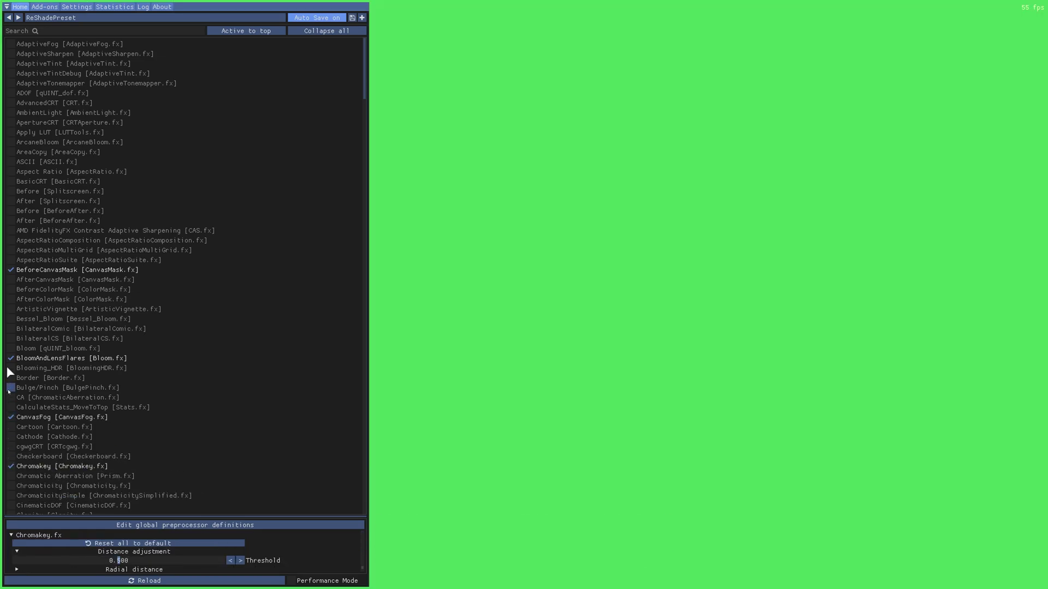
pyautogui.click(10, 358)
pyautogui.click(10, 180)
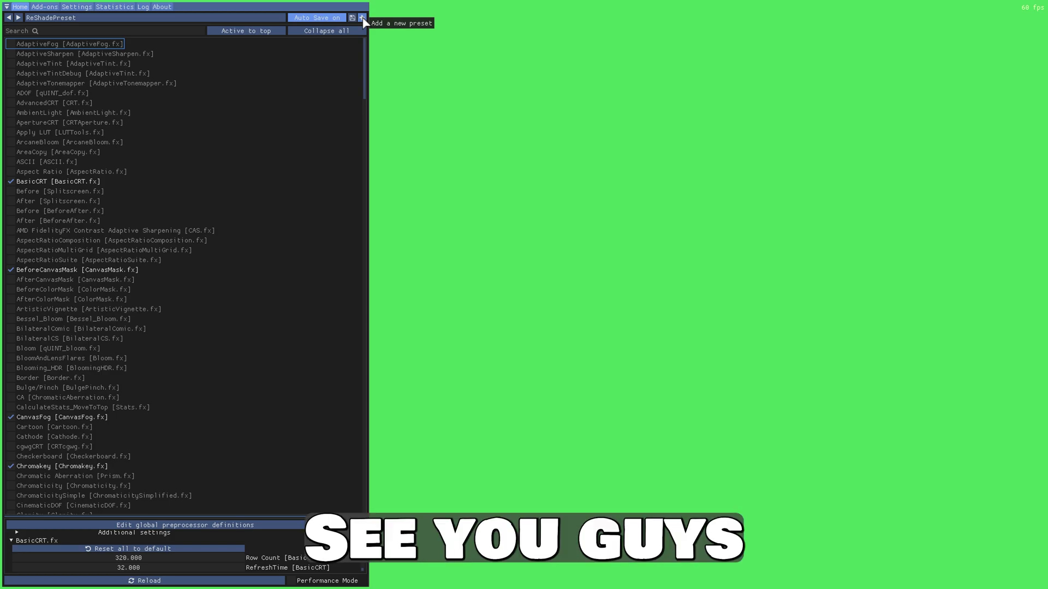
pyautogui.click(362, 19)
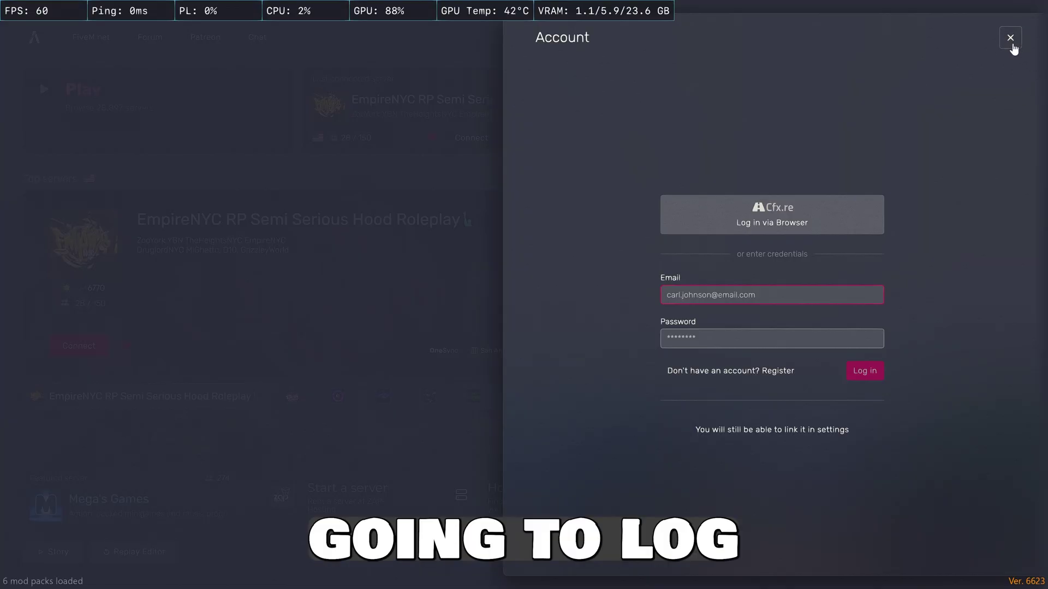
# Step: Dismiss the account login form, join a server through the history, and show the ReShade overlay in-game
pyautogui.click(1011, 38)
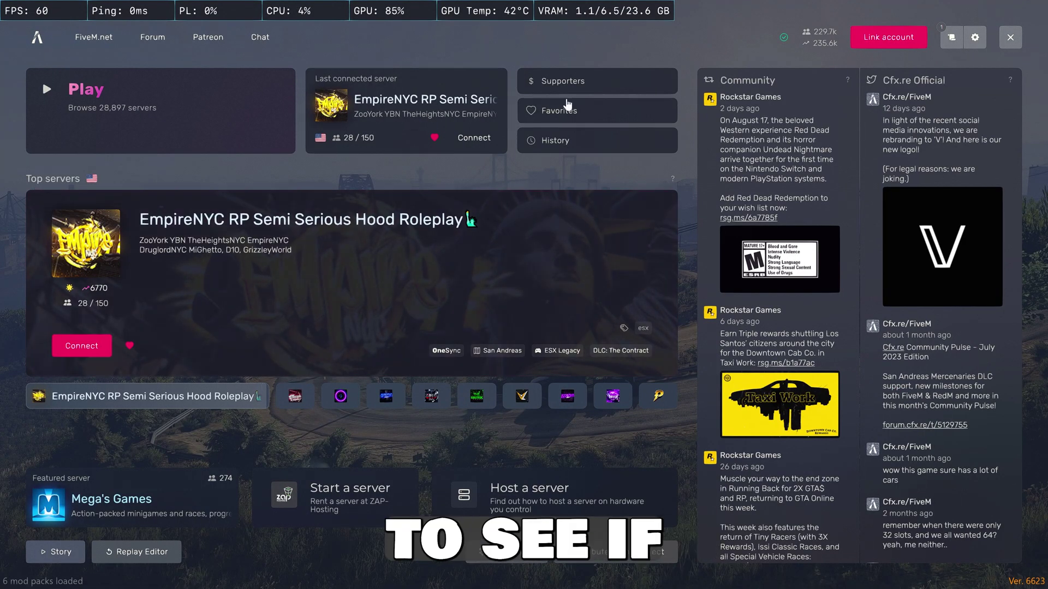
pyautogui.click(572, 142)
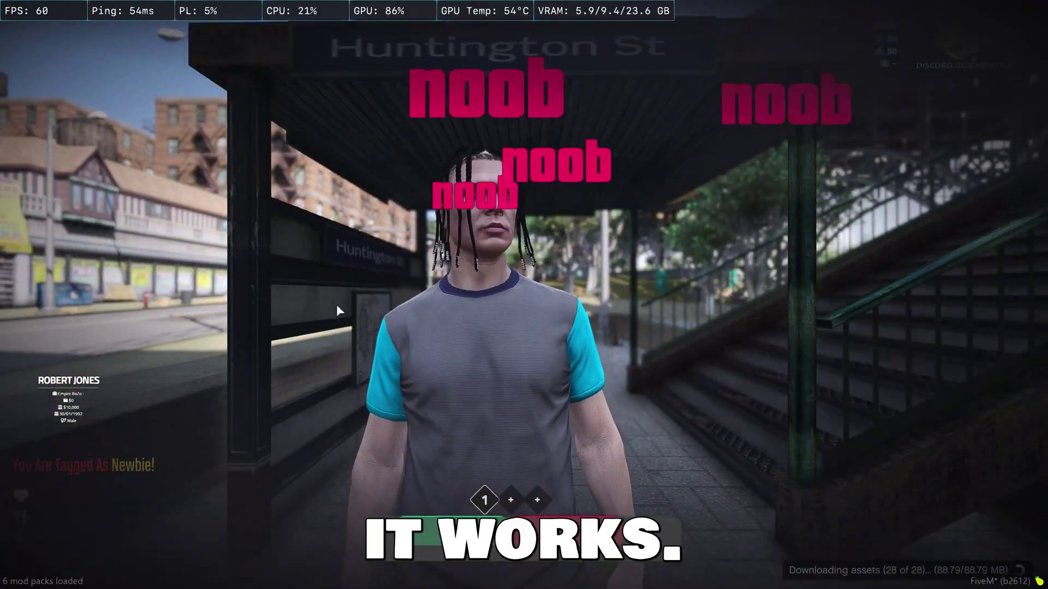
pyautogui.press('Home')
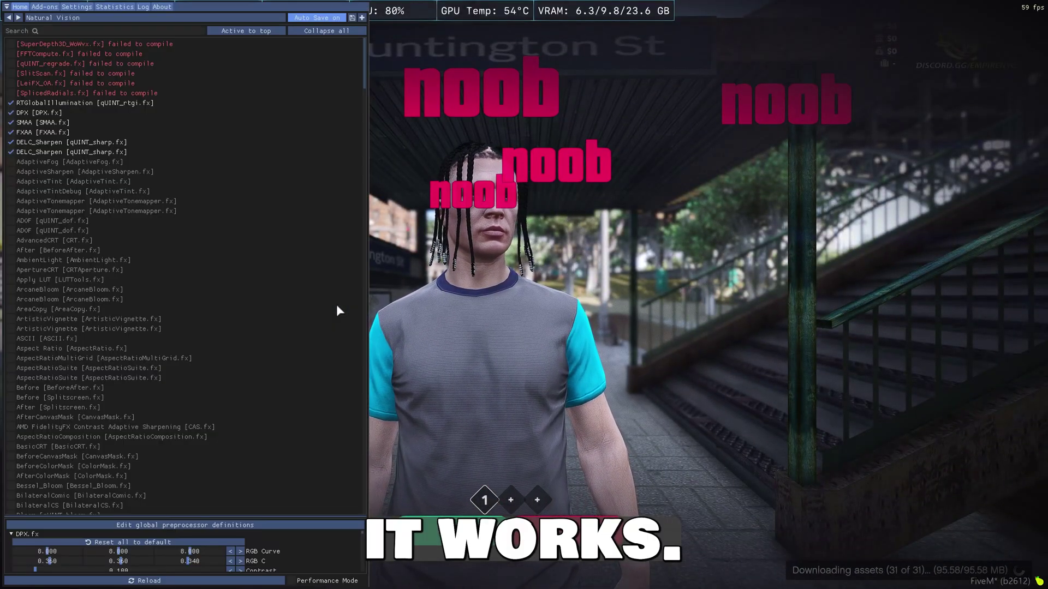